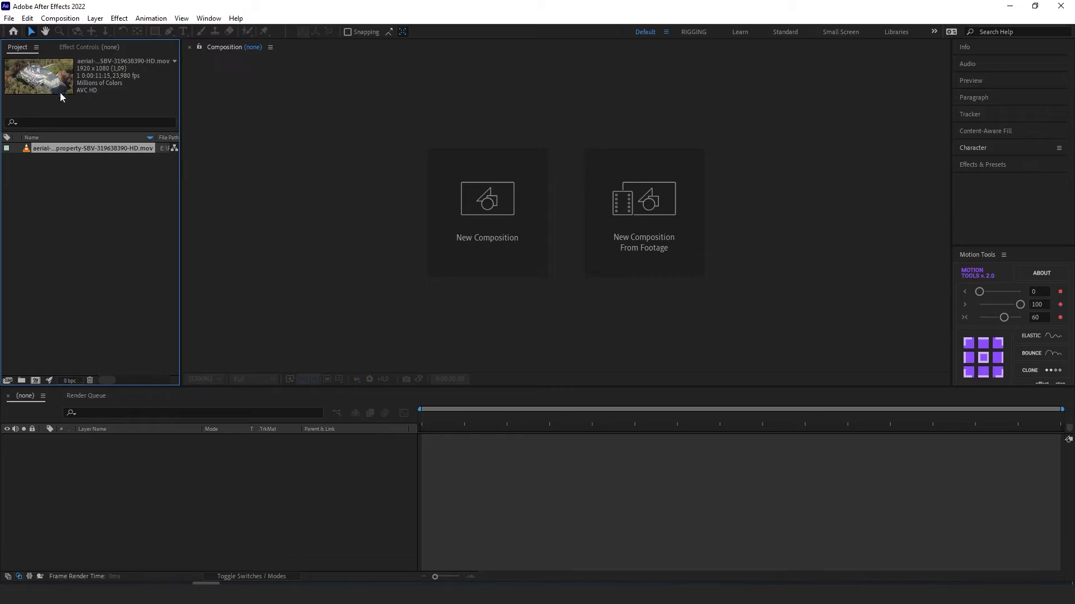
Preview the aerial house clip, then build a new composition from it
{"action": "double_click", "coordinate": [28, 147]}
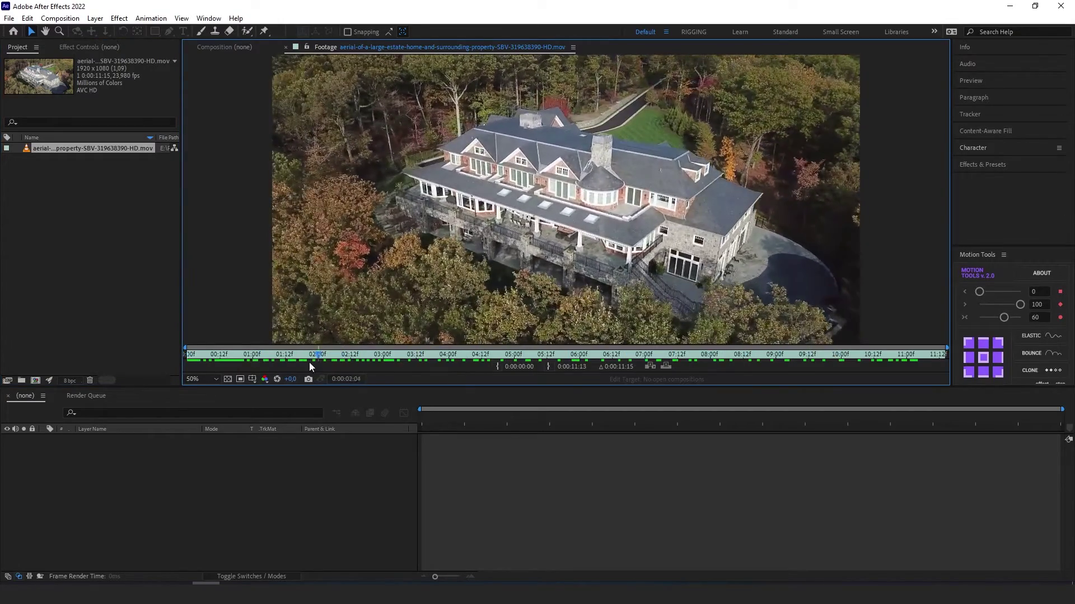
{"action": "key", "text": "ctrl+w"}
{"action": "left_click_drag", "start_coordinate": [24, 152], "coordinate": [34, 382]}
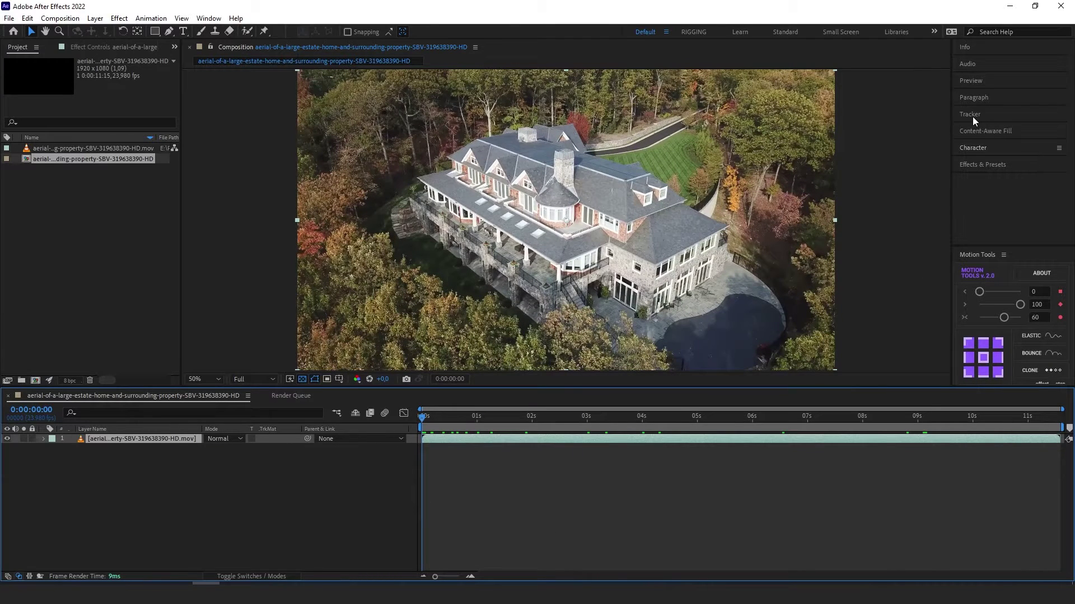
Show the Tracker panel from the Window menu and select the footage layer
{"action": "left_click", "coordinate": [209, 18]}
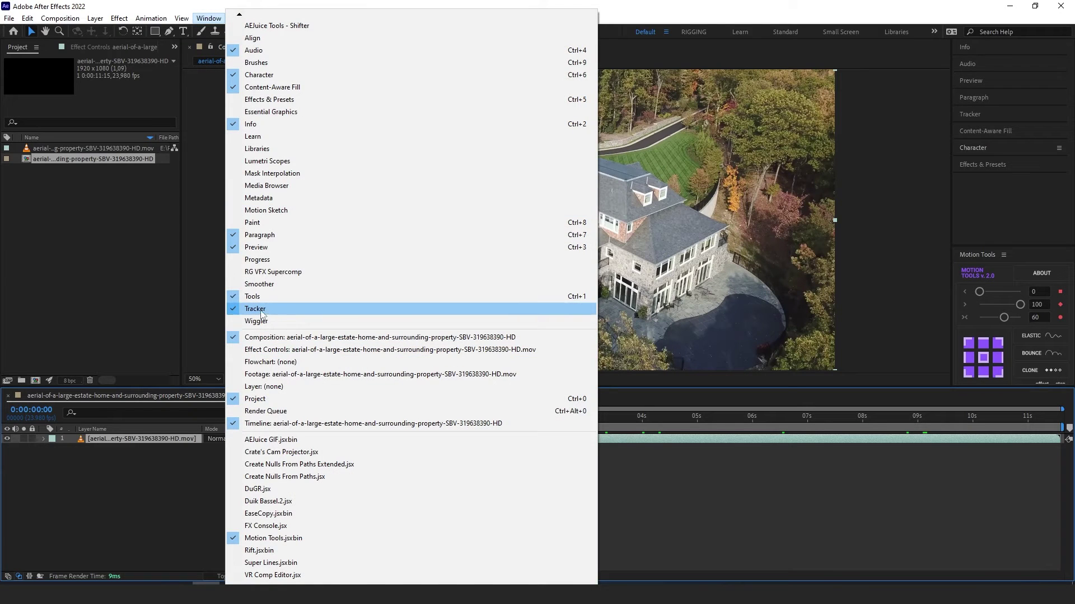
{"action": "left_click", "coordinate": [262, 309]}
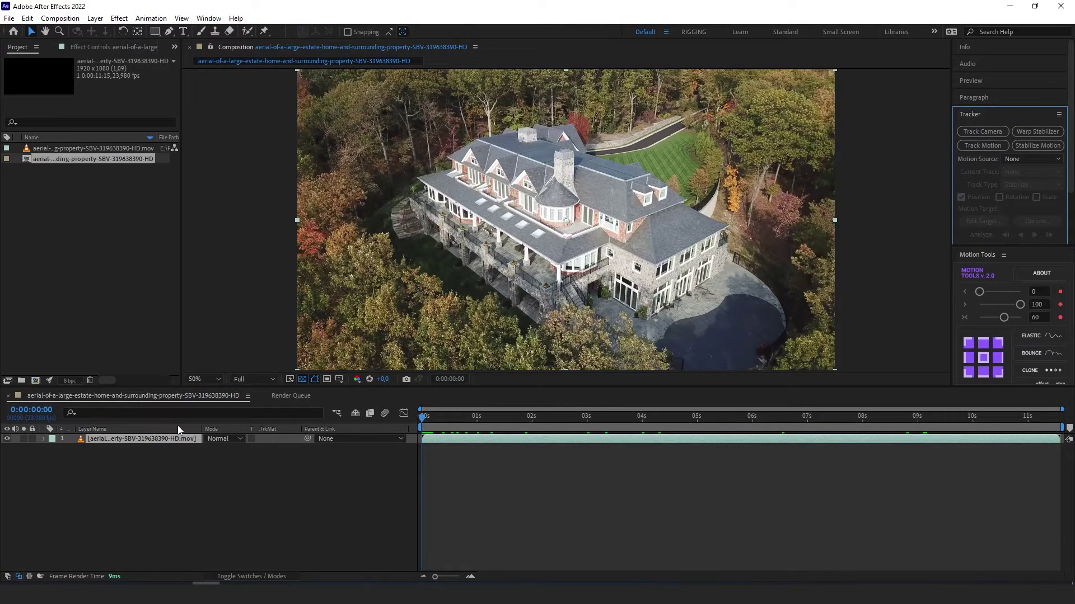
{"action": "left_click", "coordinate": [143, 439]}
{"action": "left_click", "coordinate": [163, 445]}
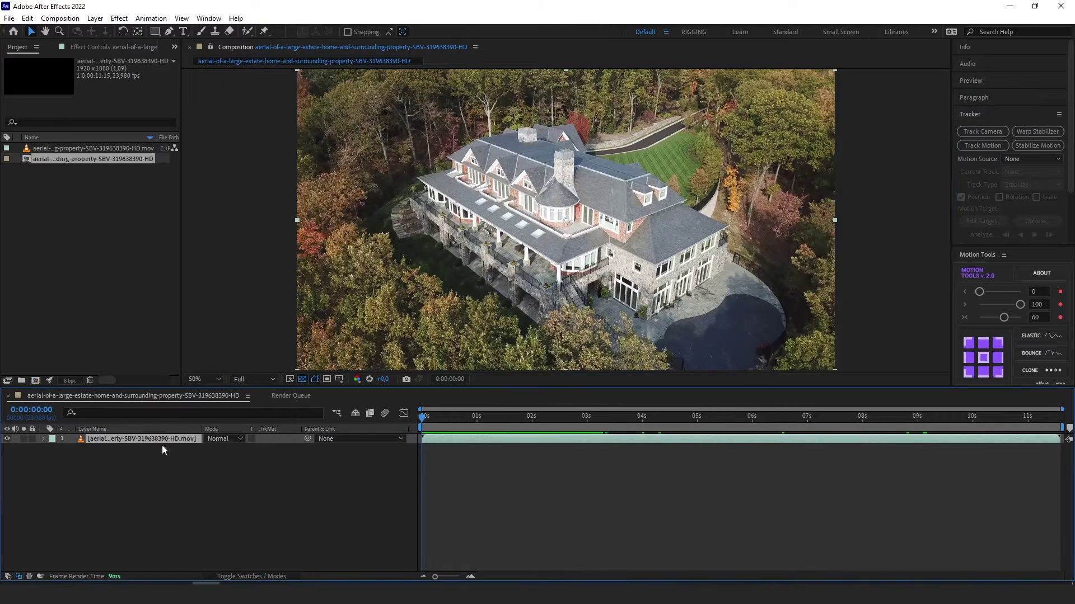
Run Track Camera on the drone footage with Detailed Analysis turned on under Advanced
{"action": "left_click", "coordinate": [977, 132]}
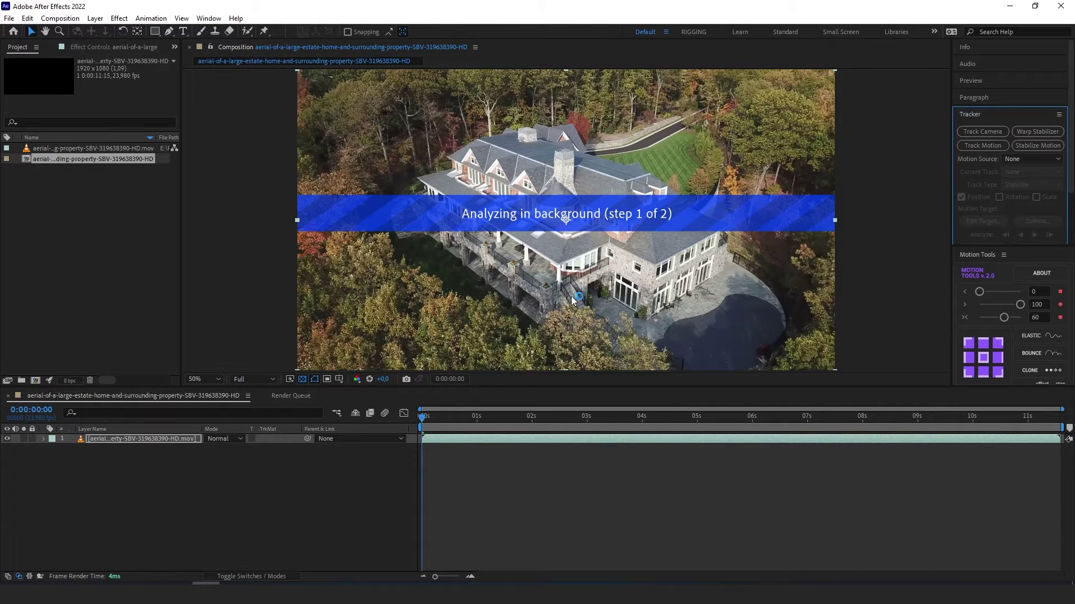
{"action": "left_click", "coordinate": [99, 47]}
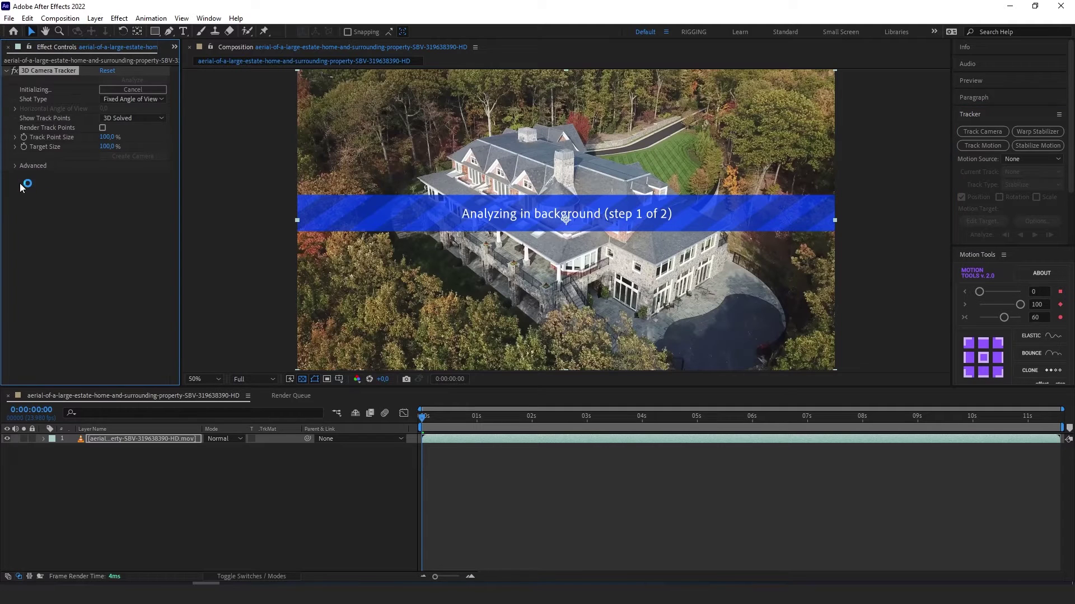
{"action": "left_click", "coordinate": [14, 167]}
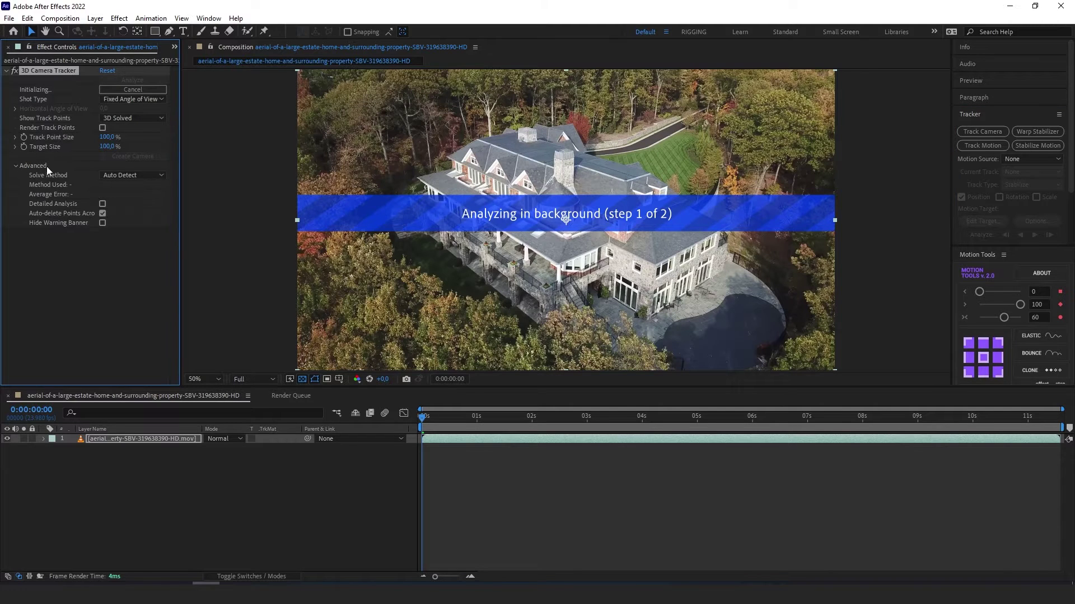
{"action": "left_click", "coordinate": [102, 203]}
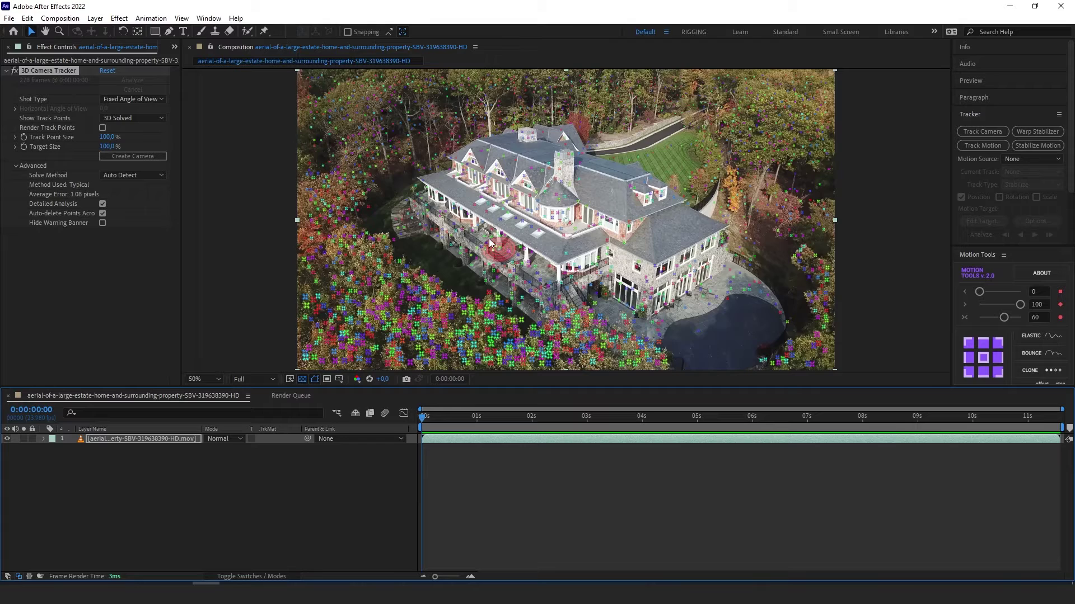
Zoom in, scrub to a later frame, and select roof track points between the skylights
{"action": "key", "text": "period"}
{"action": "key", "text": "period"}
{"action": "key", "text": "period"}
{"action": "key", "text": "period"}
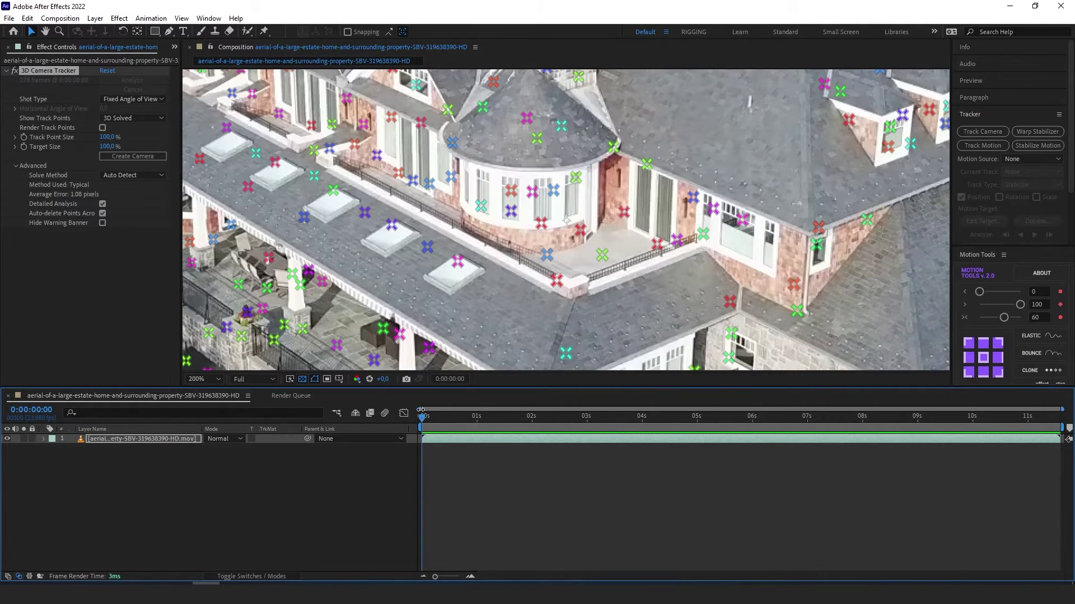
{"action": "left_click_drag", "start_coordinate": [423, 421], "coordinate": [920, 465]}
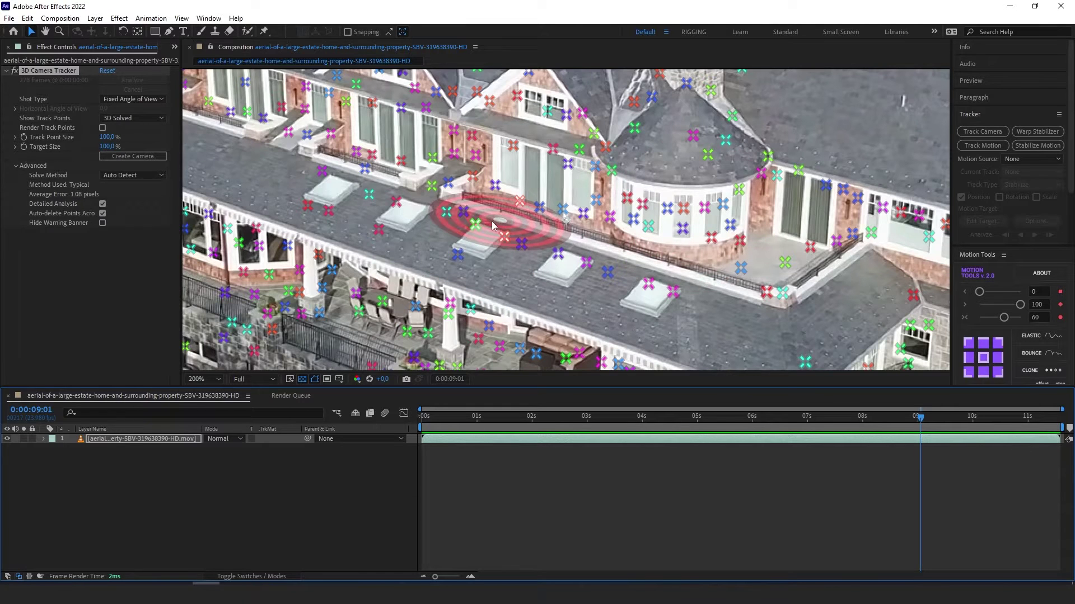
{"action": "left_click_drag", "start_coordinate": [556, 269], "coordinate": [611, 196]}
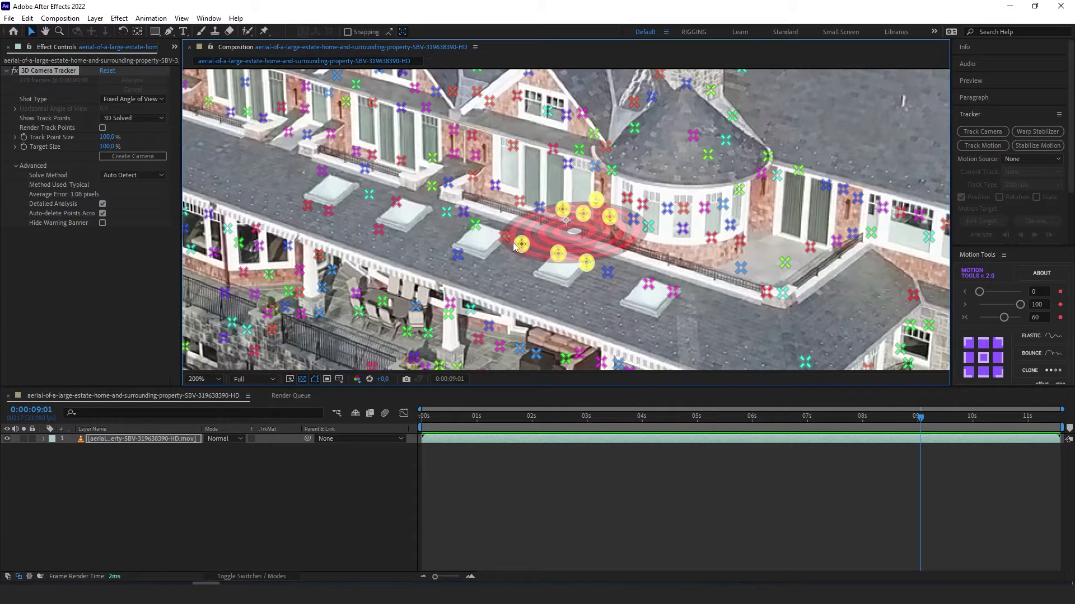
{"action": "left_click", "coordinate": [595, 306]}
{"action": "scroll", "coordinate": [371, 180], "scroll_direction": "down", "scroll_amount": 3}
{"action": "scroll", "coordinate": [411, 196], "scroll_direction": "up", "scroll_amount": 2}
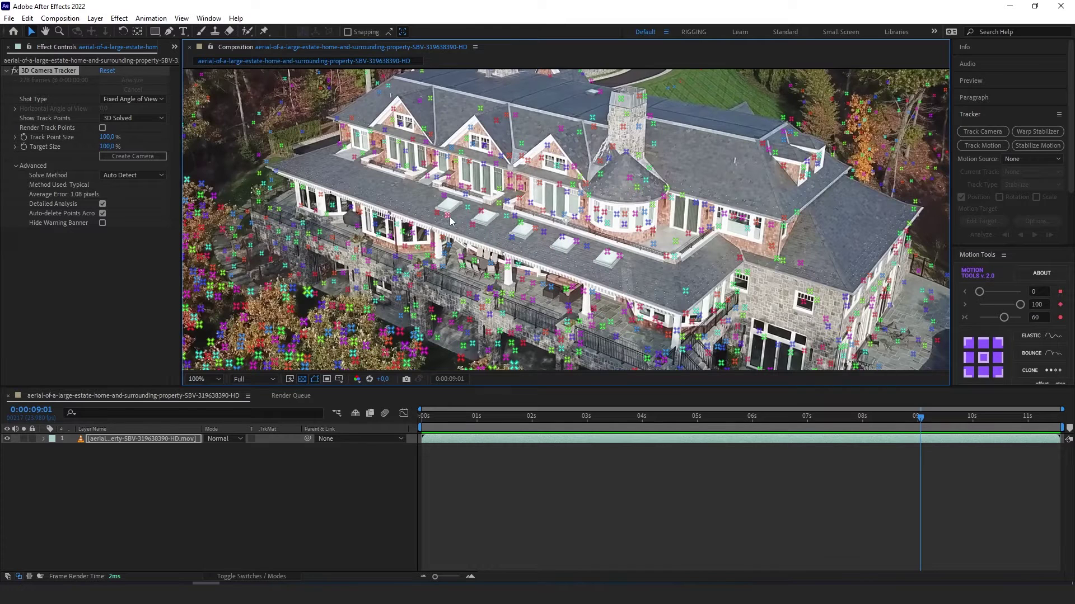
Use Create Text and Camera on the roof target to add a 3D text layer and tracker camera
{"action": "right_click", "coordinate": [497, 234]}
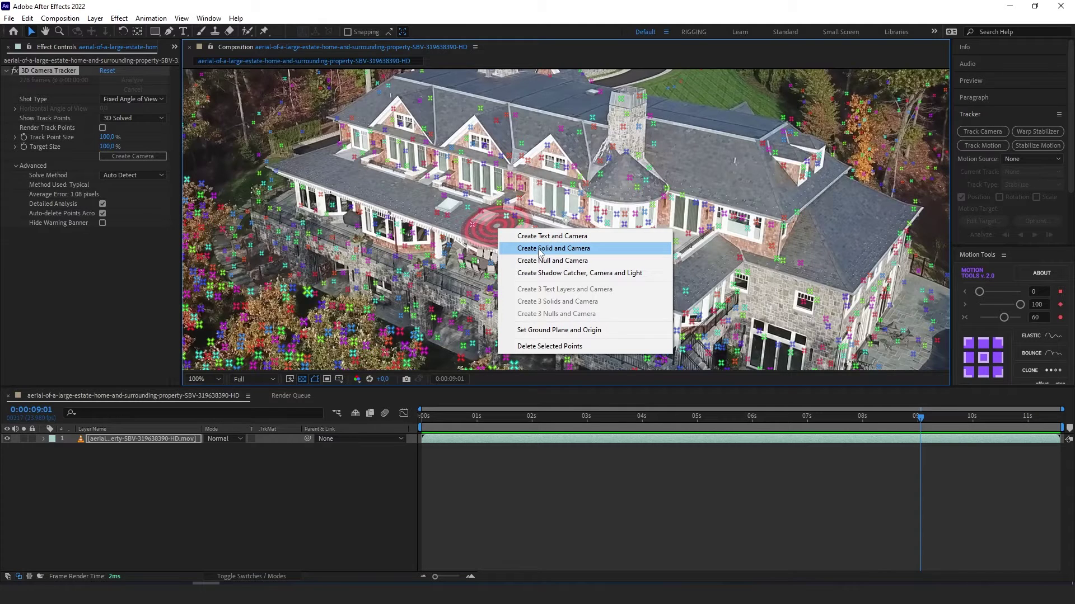
{"action": "left_click", "coordinate": [572, 241]}
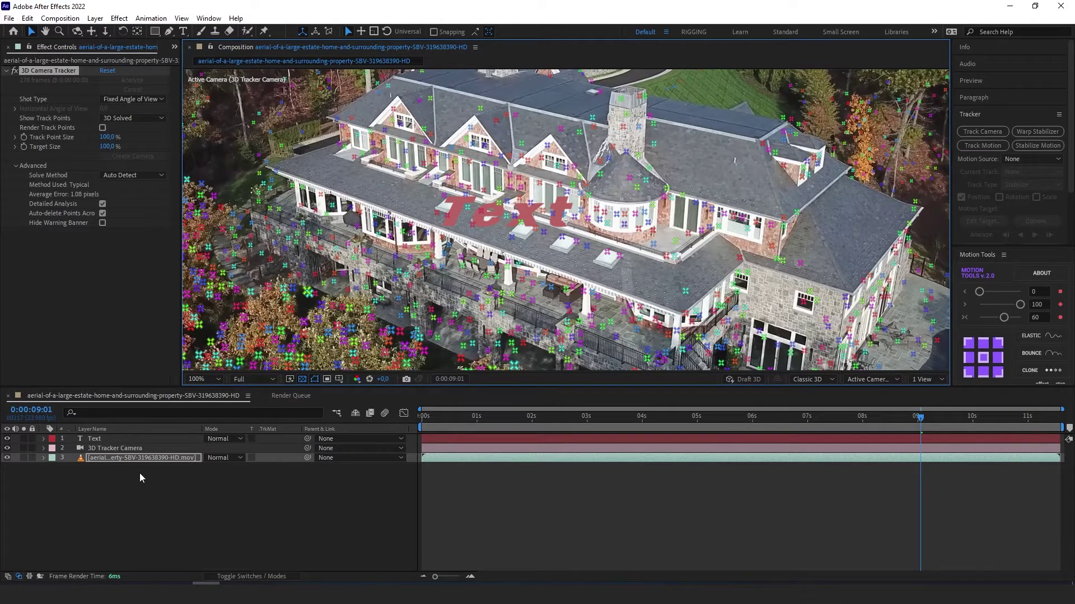
{"action": "left_click", "coordinate": [91, 449]}
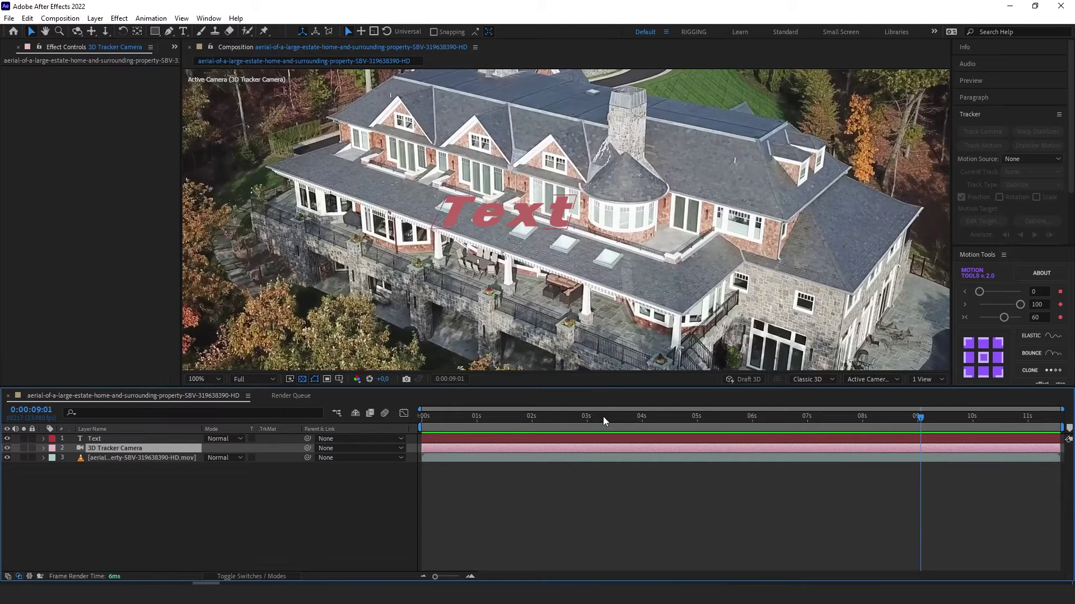
{"action": "key", "text": "Home"}
{"action": "left_click", "coordinate": [203, 513]}
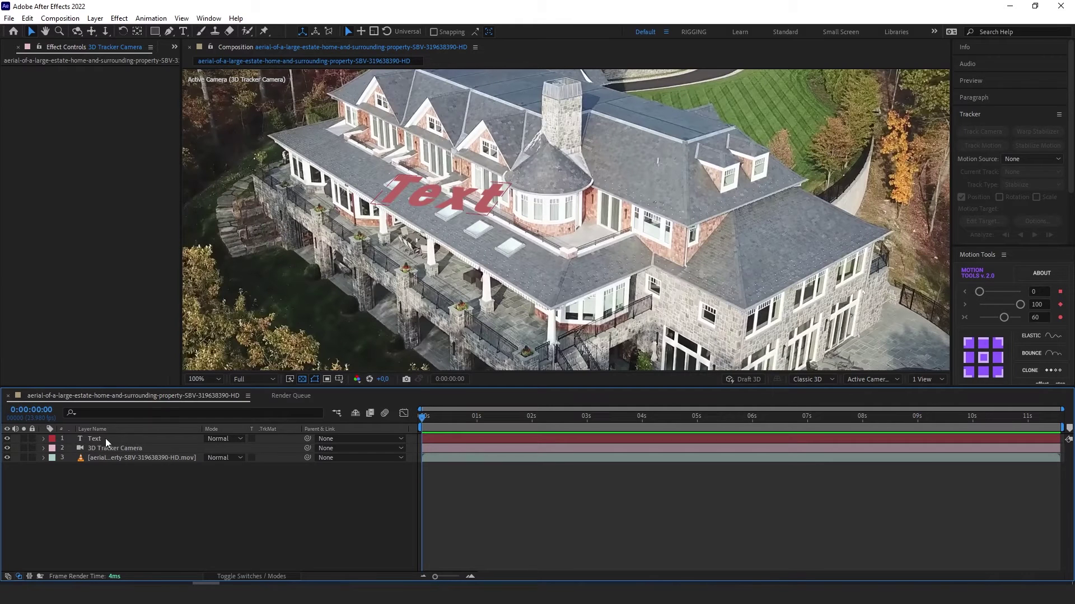
{"action": "left_click", "coordinate": [105, 438]}
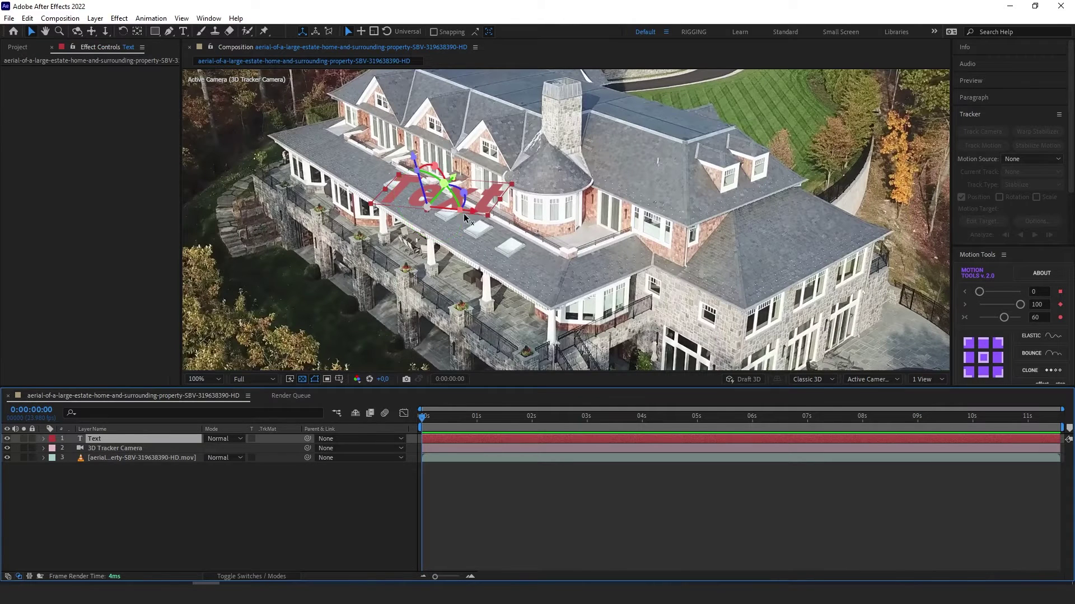
{"action": "left_click", "coordinate": [337, 500]}
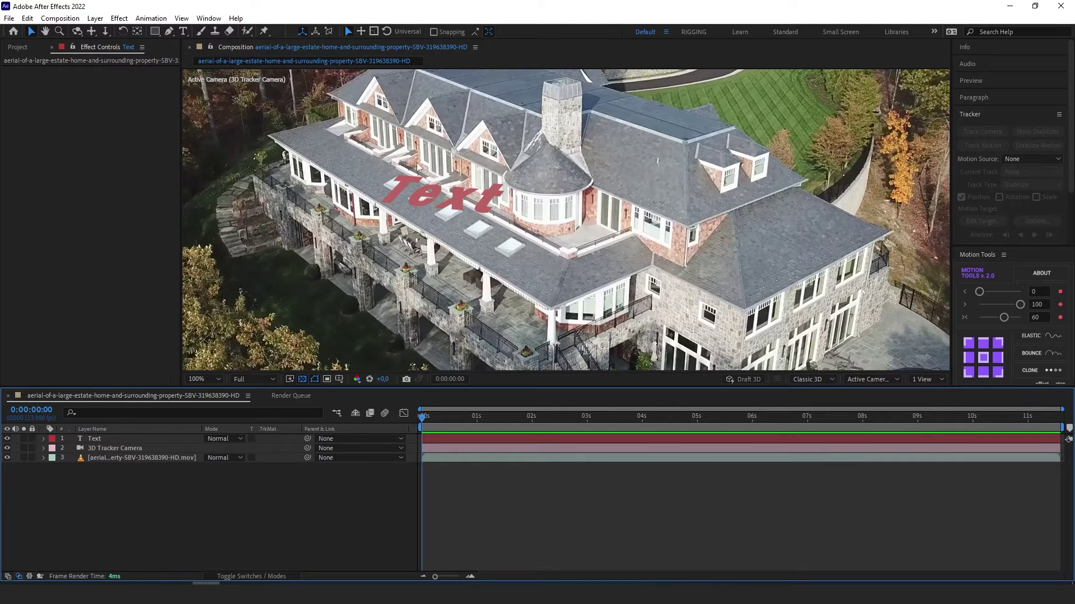
{"action": "key", "text": "space"}
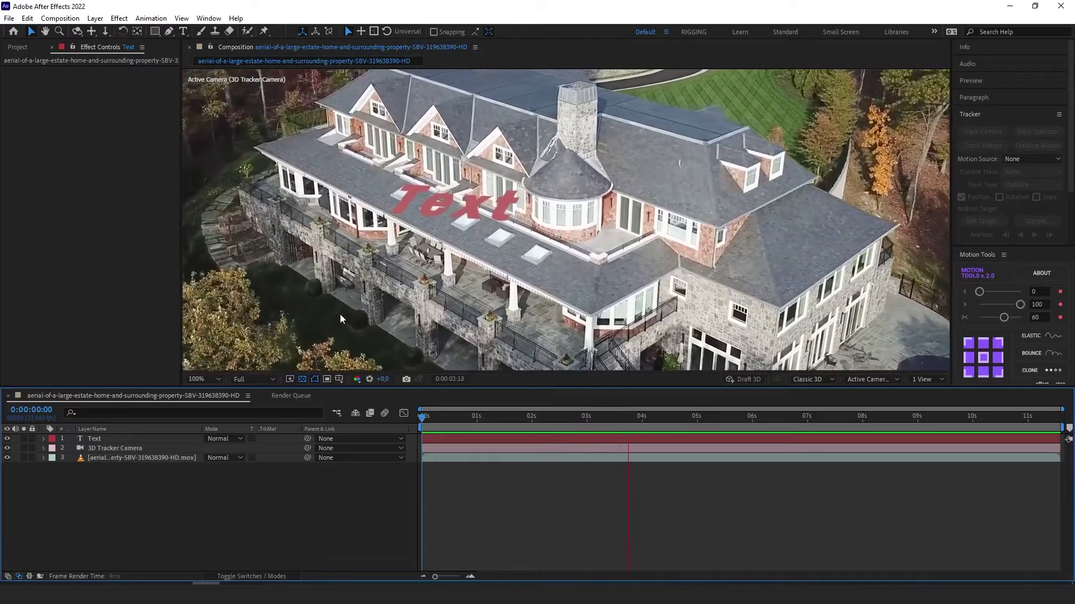
{"action": "key", "text": "space"}
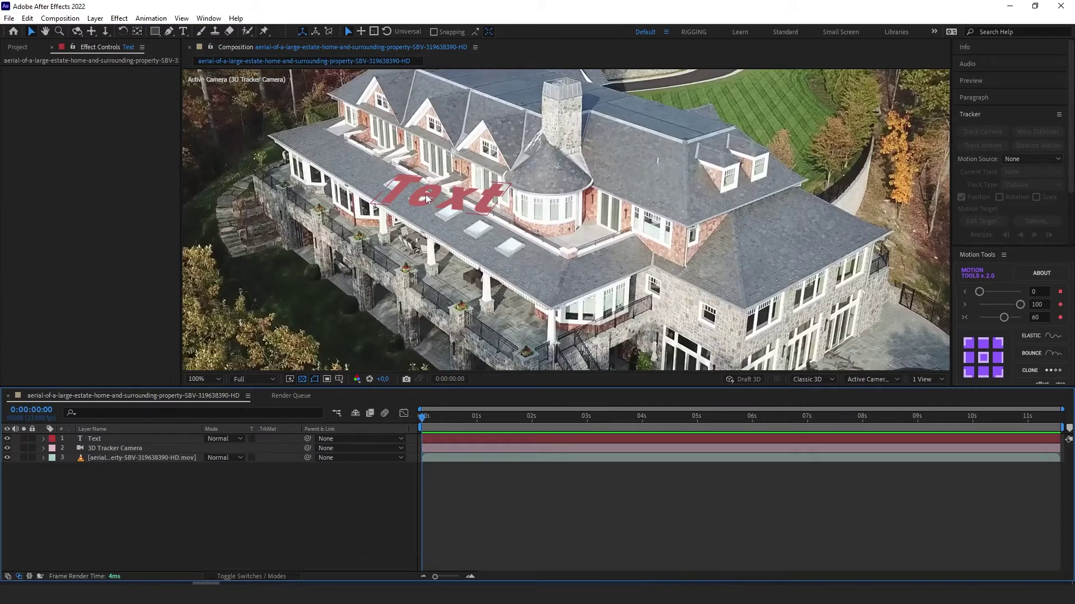
{"action": "key", "text": "space"}
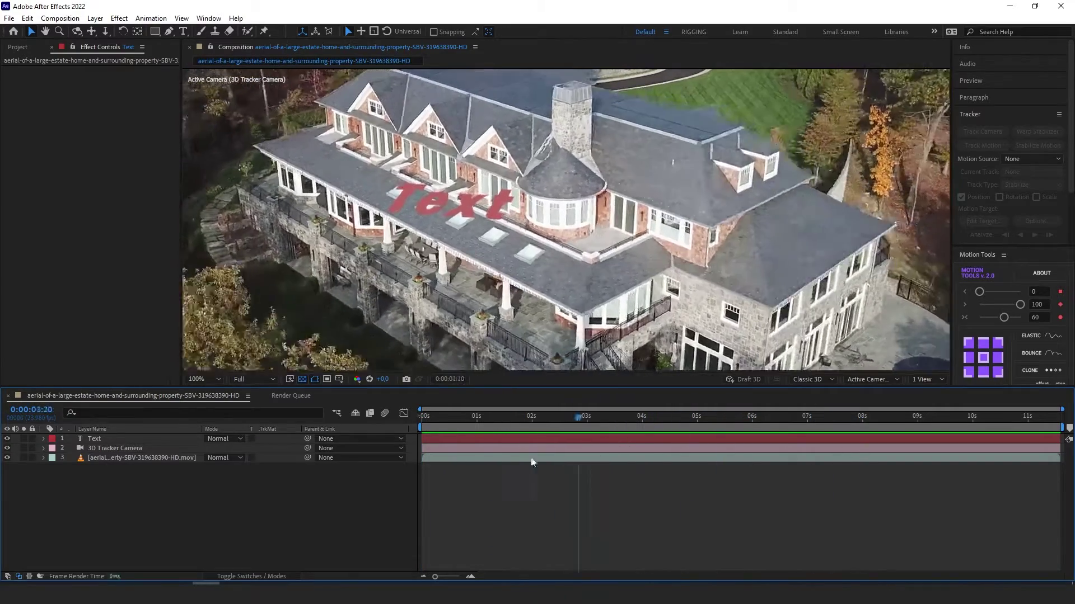
{"action": "key", "text": "space"}
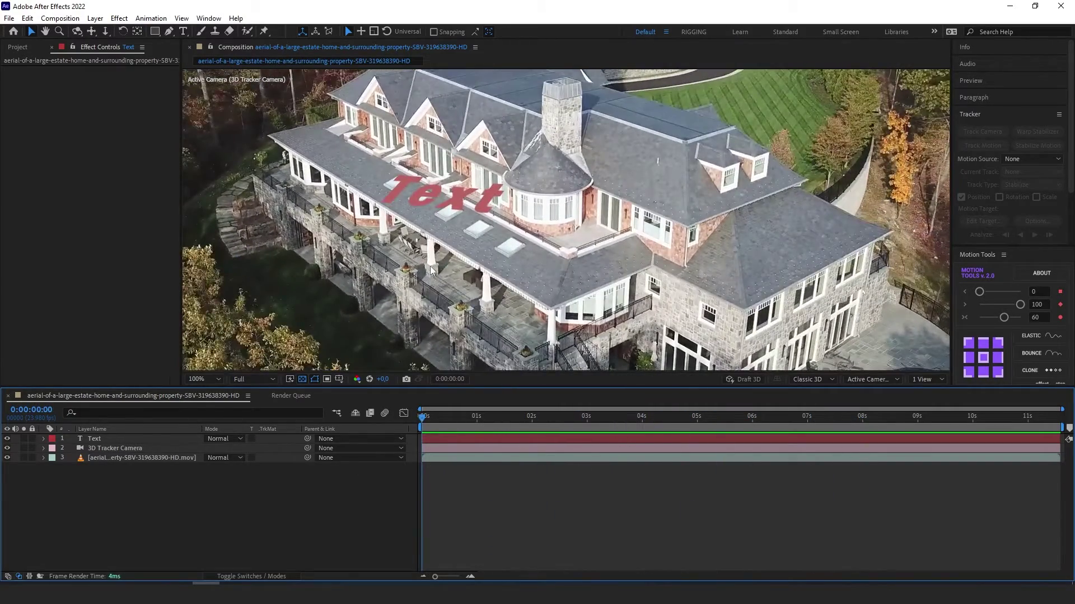
{"action": "key", "text": "period"}
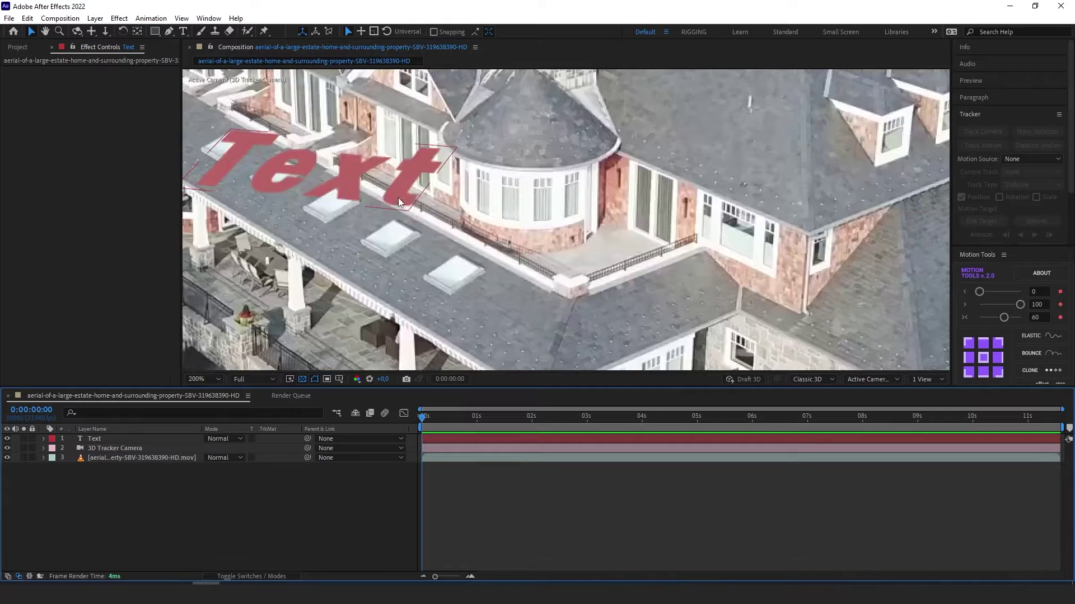
{"action": "scroll", "coordinate": [387, 194], "scroll_direction": "down", "scroll_amount": 2}
{"action": "scroll", "coordinate": [505, 209], "scroll_direction": "up", "scroll_amount": 2}
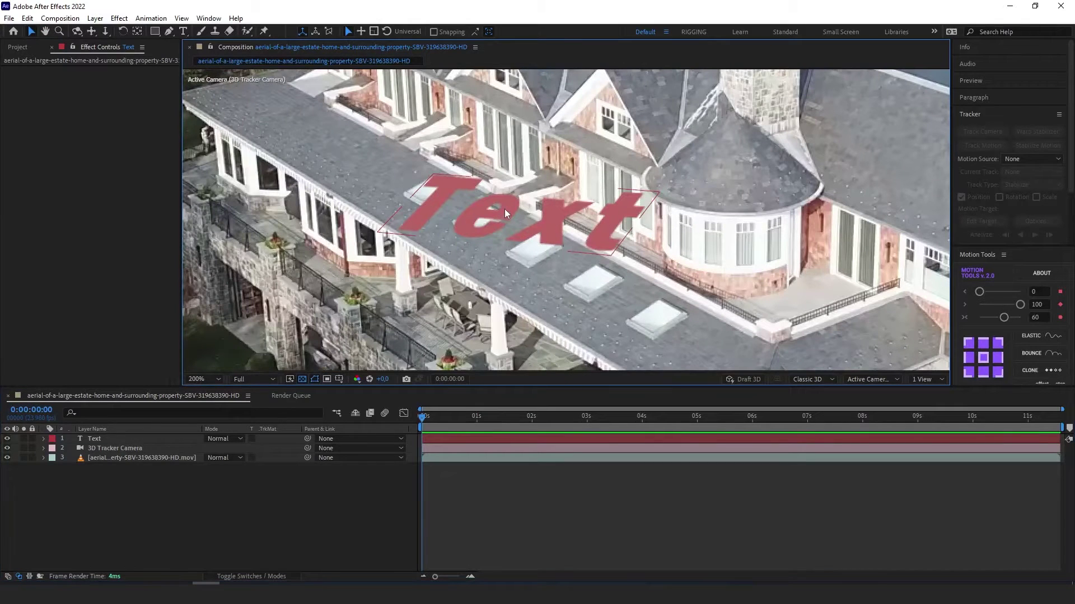
Replace the placeholder 'Text' with 'FOR SELL' on the roof text layer
{"action": "left_click", "coordinate": [544, 220]}
{"action": "double_click", "coordinate": [544, 220]}
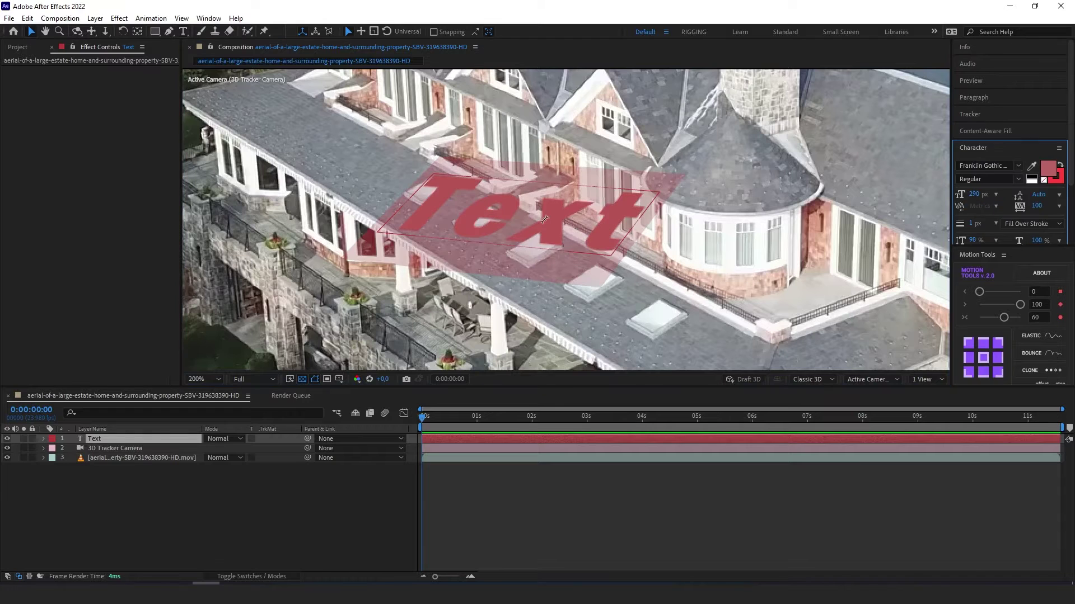
{"action": "type", "text": "fo"}
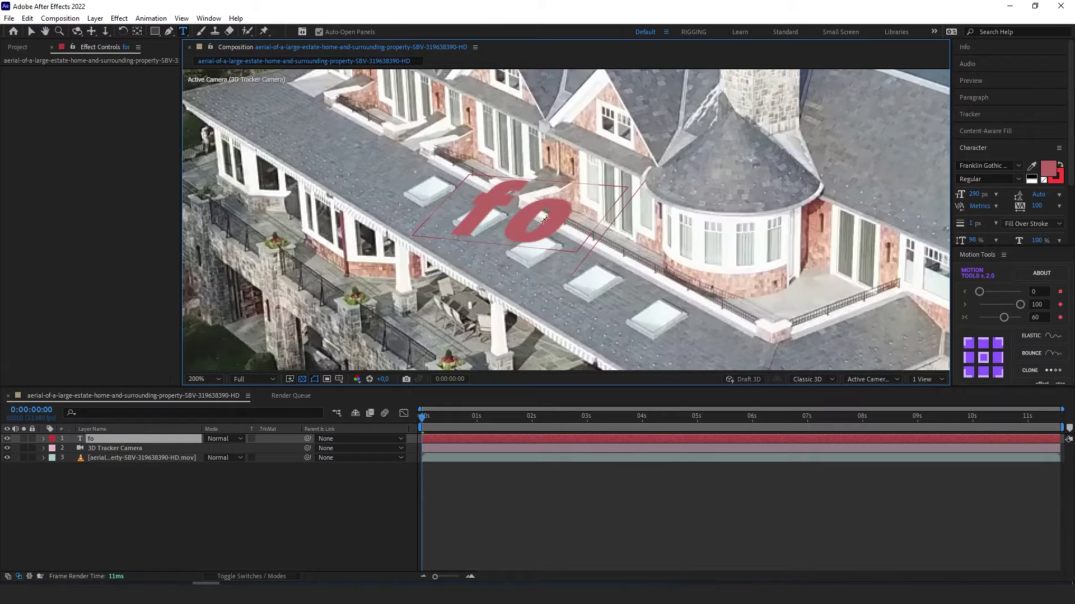
{"action": "key", "text": "BackSpace"}
{"action": "key", "text": "BackSpace"}
{"action": "type", "text": "FOR SELL"}
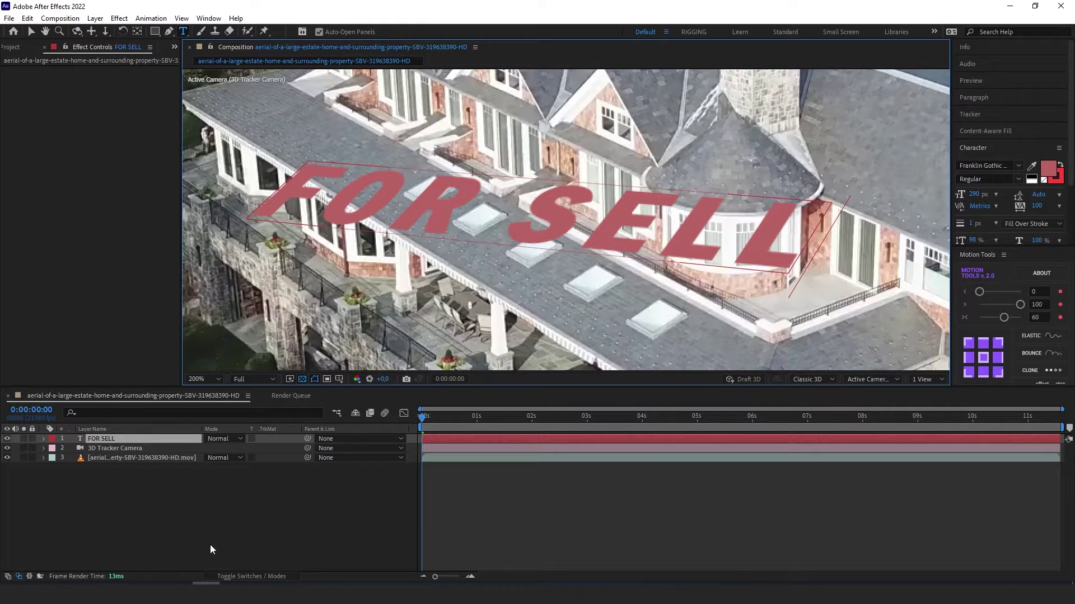
{"action": "left_click", "coordinate": [107, 440]}
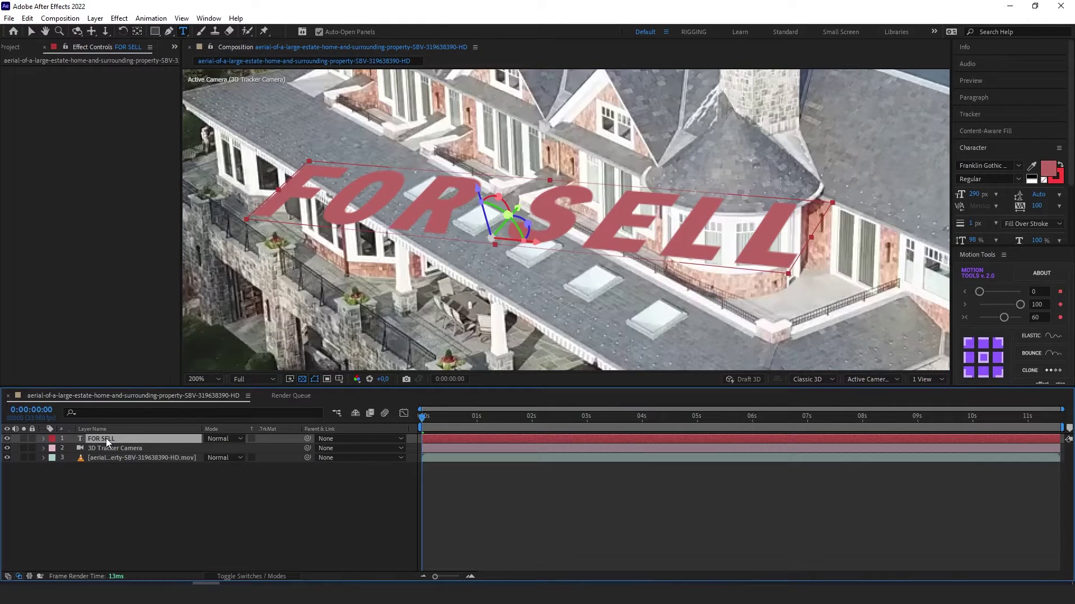
Set Z Orientation to about 47° and X Rotation to 72° so the text stands upright
{"action": "key", "text": "r"}
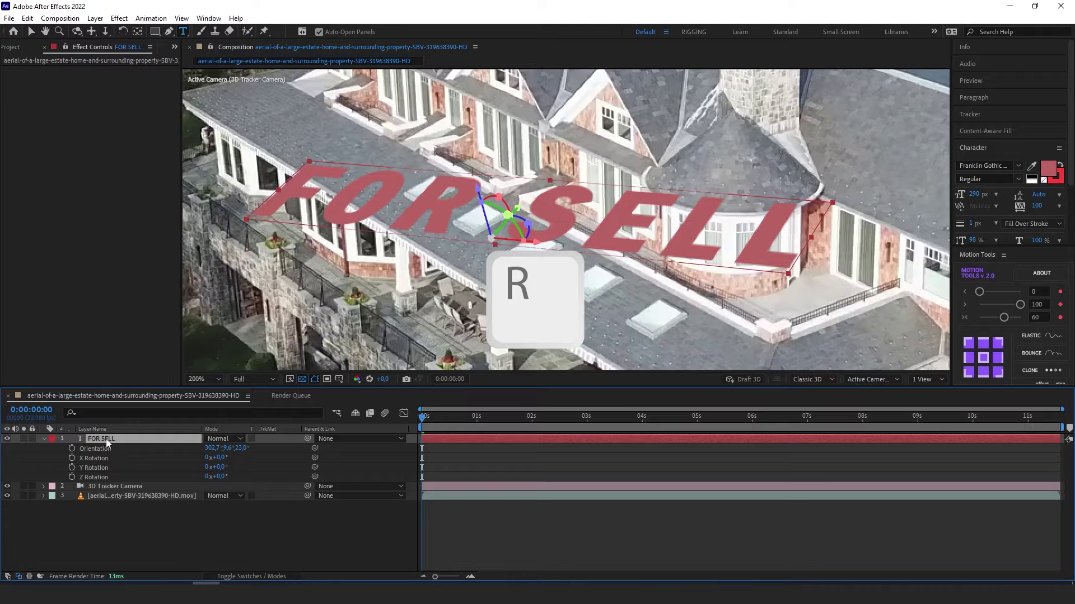
{"action": "key", "text": "shift+p"}
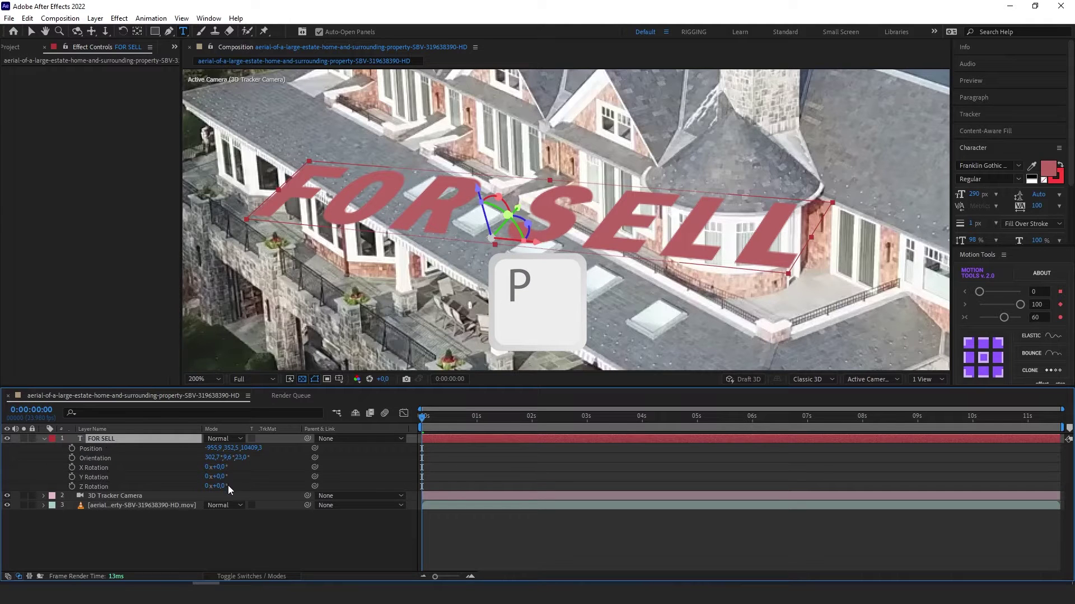
{"action": "left_click_drag", "start_coordinate": [241, 458], "coordinate": [263, 468]}
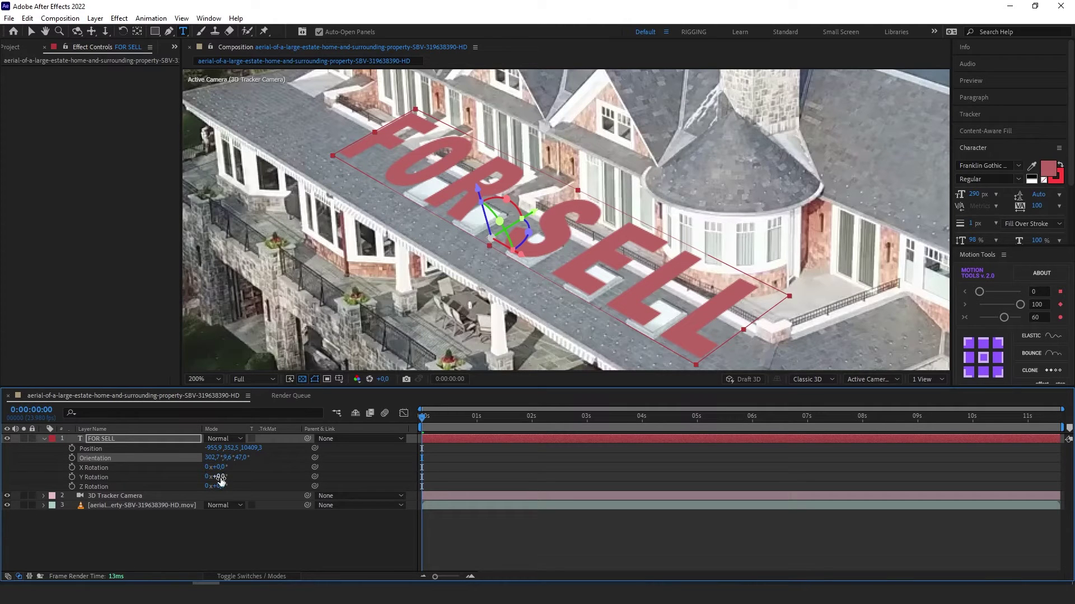
{"action": "left_click_drag", "start_coordinate": [217, 467], "coordinate": [276, 452]}
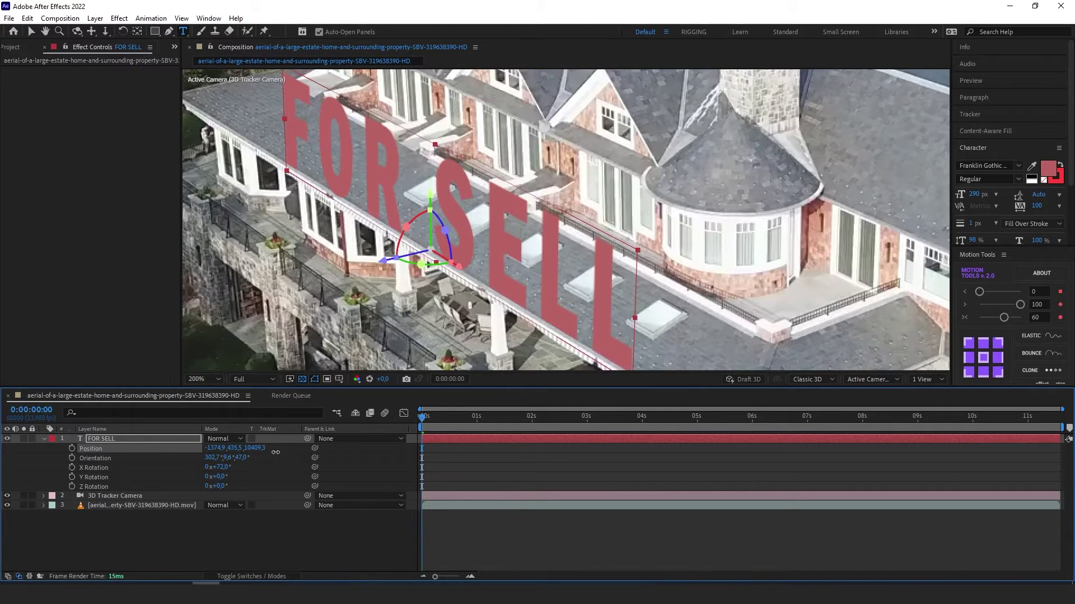
{"action": "scroll", "coordinate": [504, 296], "scroll_direction": "down", "scroll_amount": 4}
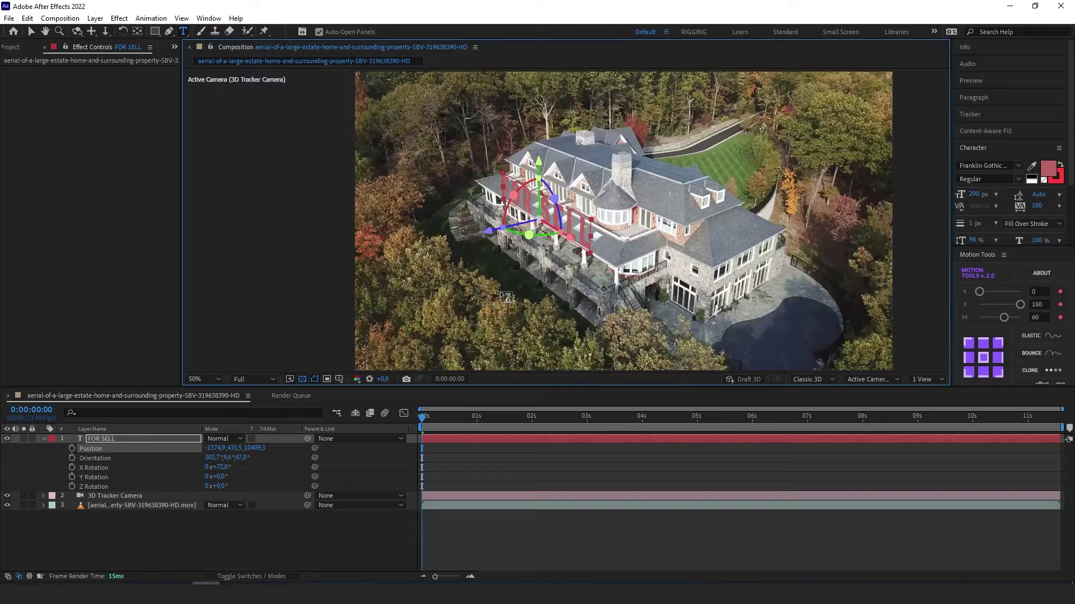
{"action": "scroll", "coordinate": [499, 291], "scroll_direction": "up", "scroll_amount": 2}
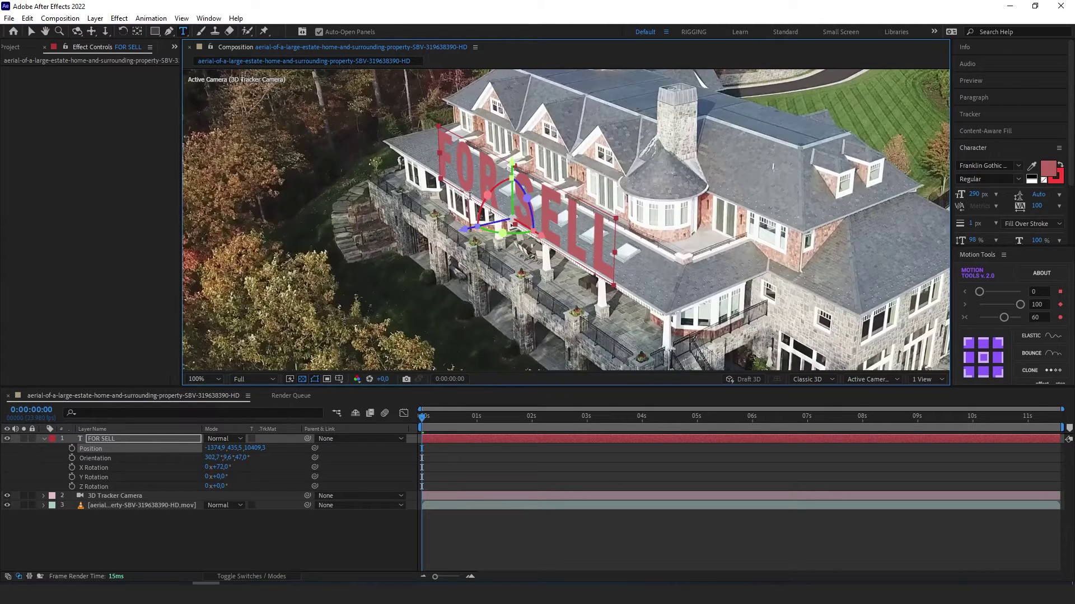
Preview the composition, then return to the first frame
{"action": "left_click", "coordinate": [328, 549]}
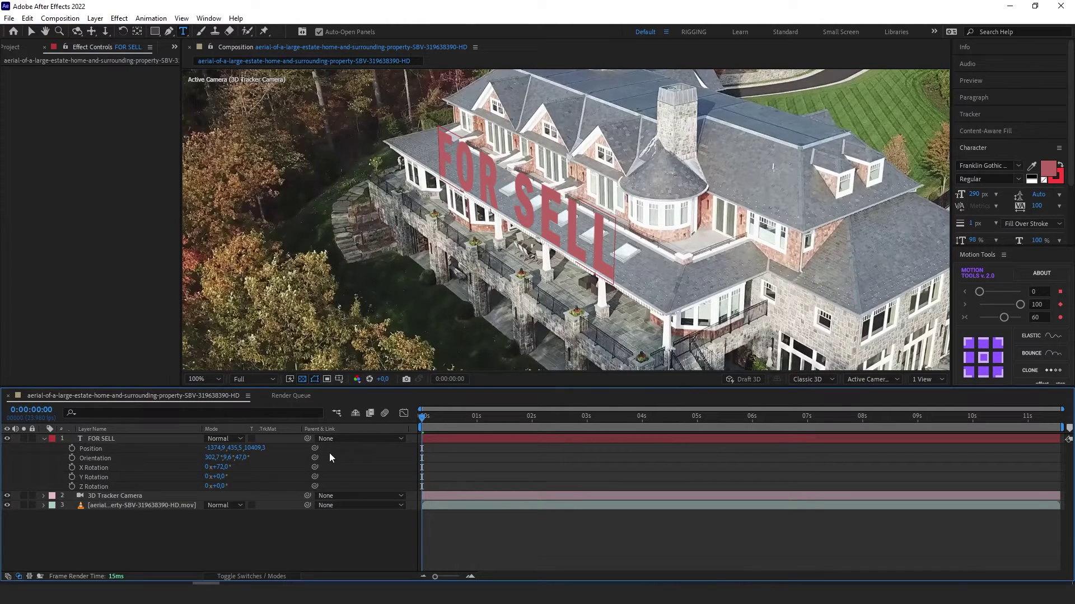
{"action": "key", "text": "space"}
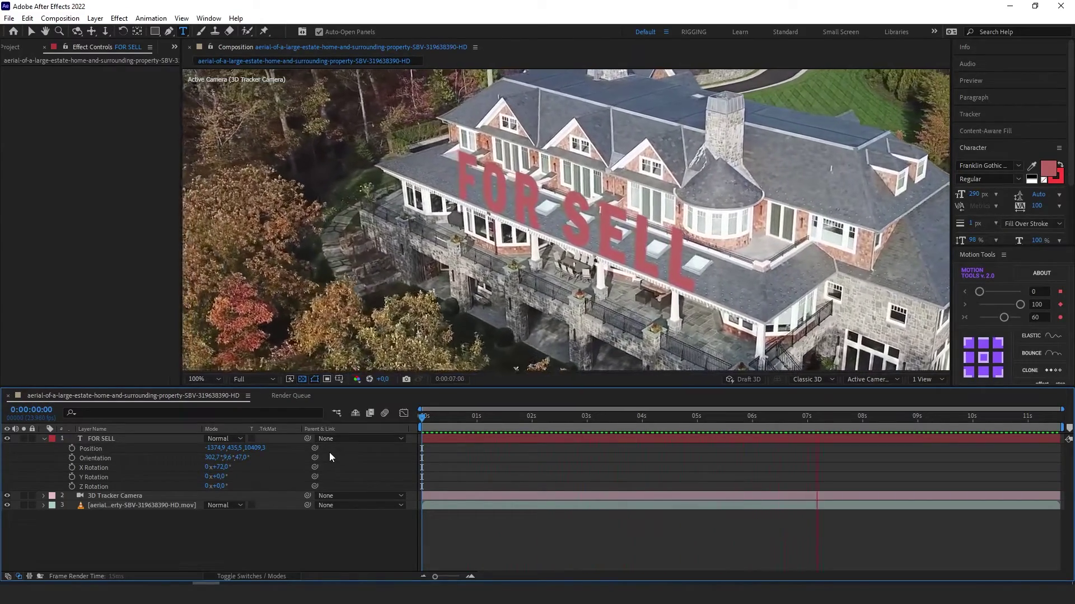
{"action": "key", "text": "space"}
{"action": "left_click_drag", "start_coordinate": [851, 421], "coordinate": [234, 564]}
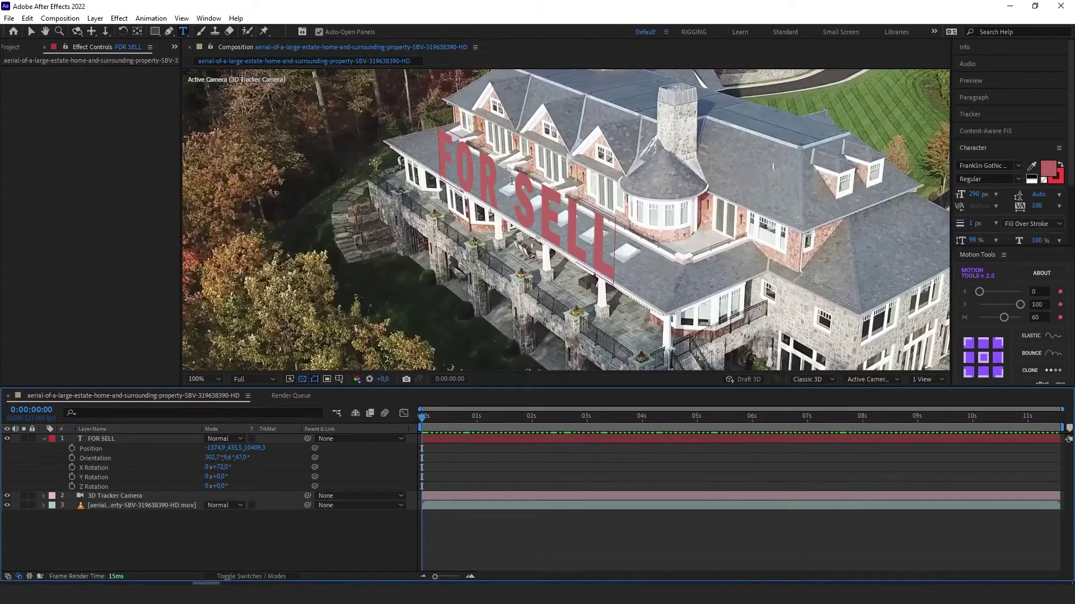
Keyframe X Rotation from 248° to 72° with Easy Ease, starting at frame 8
{"action": "left_click", "coordinate": [71, 468]}
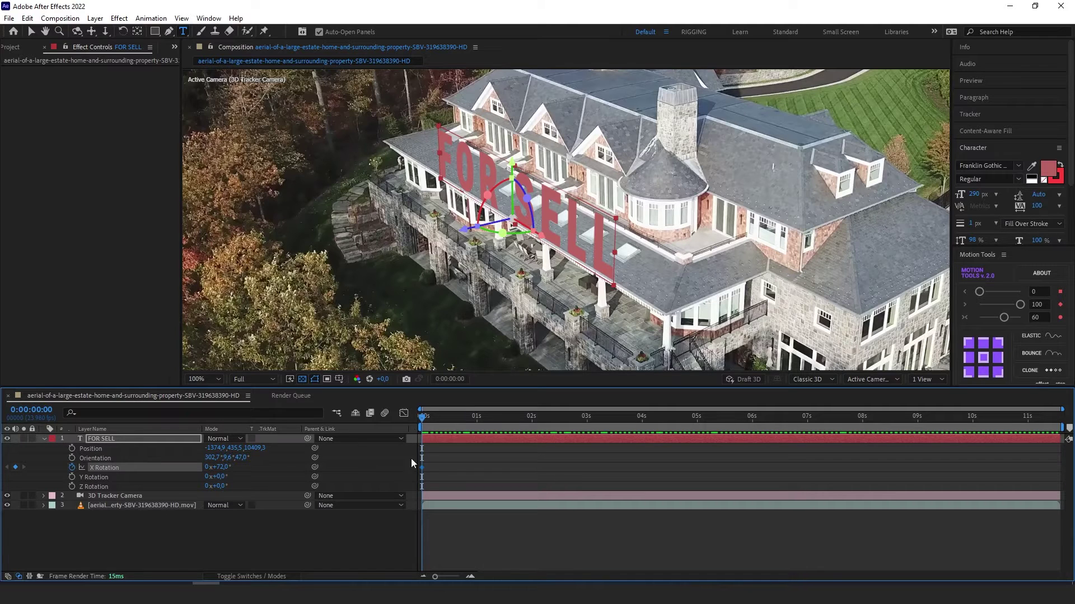
{"action": "left_click_drag", "start_coordinate": [422, 469], "coordinate": [523, 464]}
{"action": "left_click_drag", "start_coordinate": [218, 467], "coordinate": [182, 334]}
{"action": "key", "text": "space"}
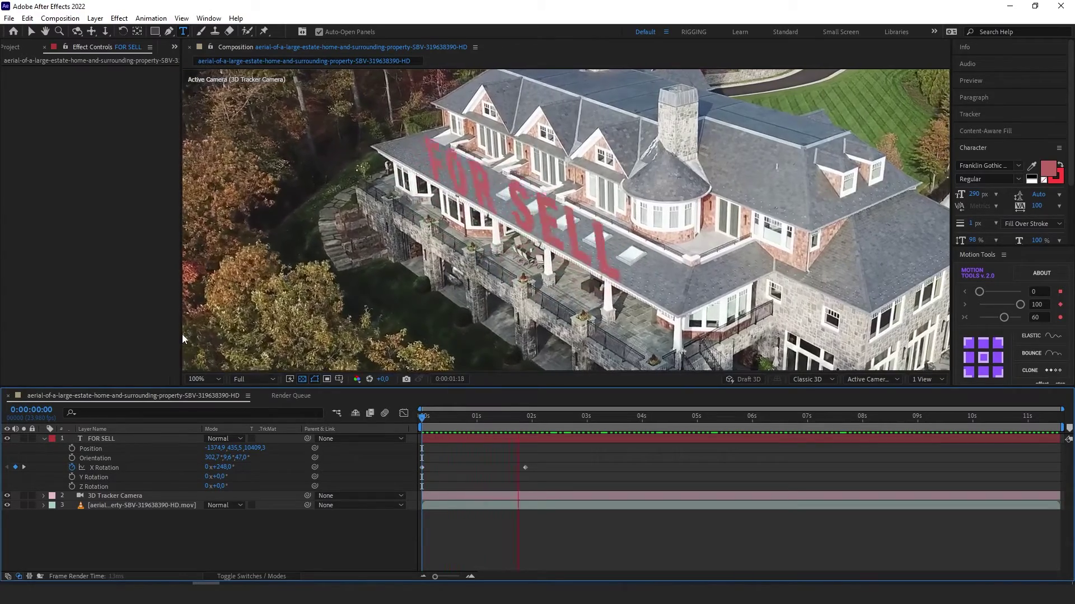
{"action": "left_click_drag", "start_coordinate": [551, 460], "coordinate": [403, 481]}
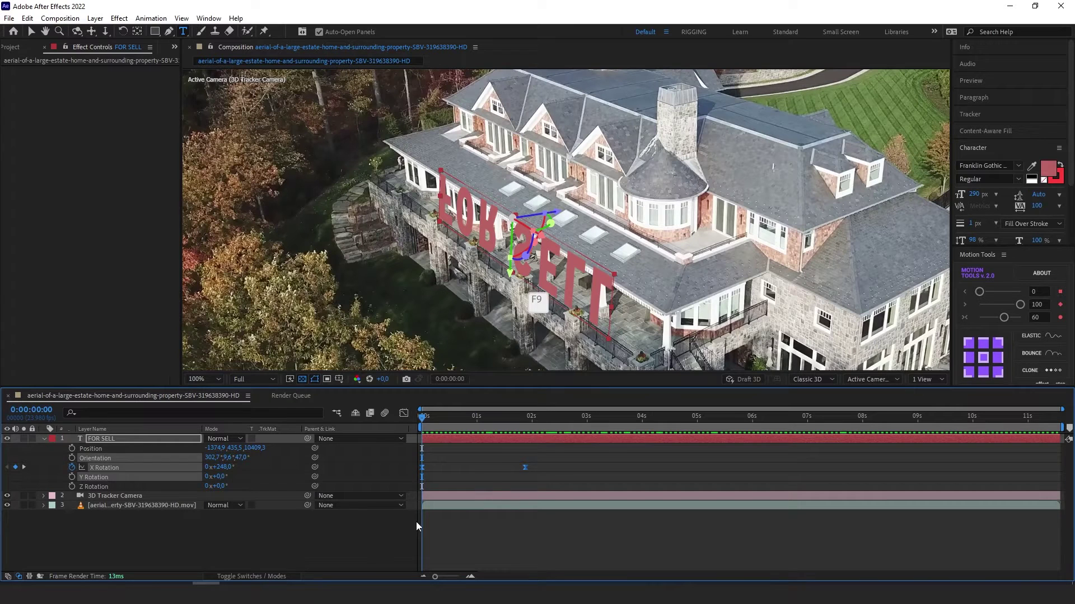
{"action": "key", "text": "F9"}
{"action": "left_click_drag", "start_coordinate": [541, 458], "coordinate": [440, 469]}
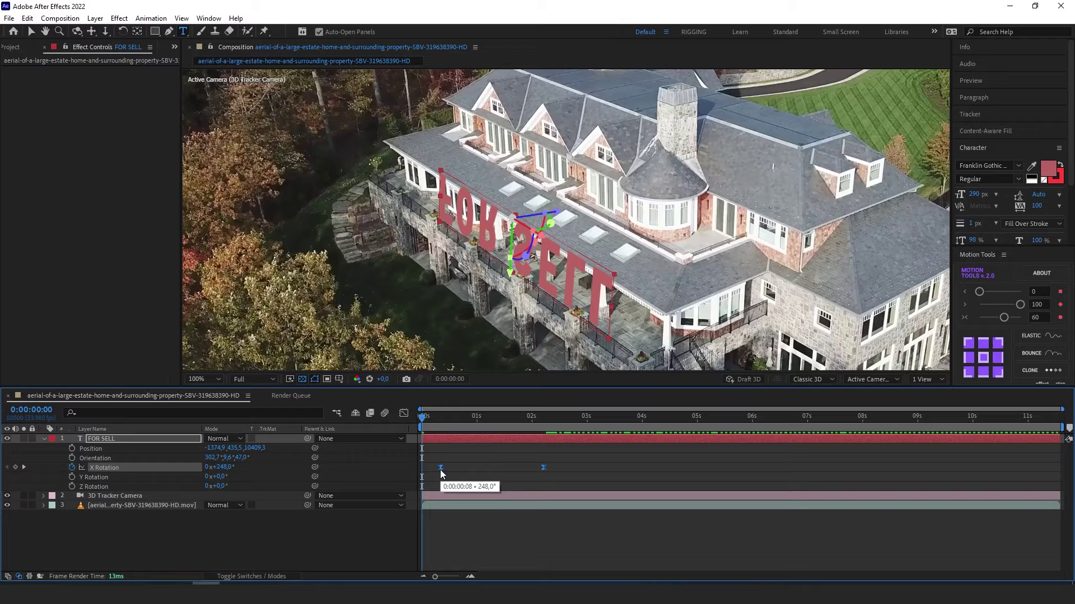
{"action": "left_click", "coordinate": [263, 508]}
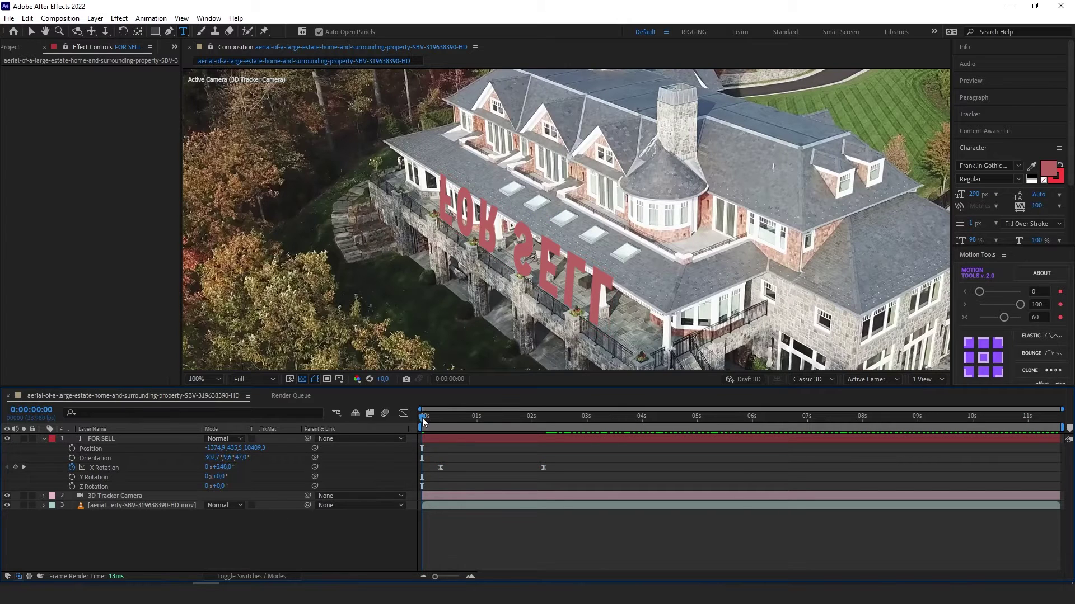
{"action": "left_click_drag", "start_coordinate": [422, 417], "coordinate": [441, 421]}
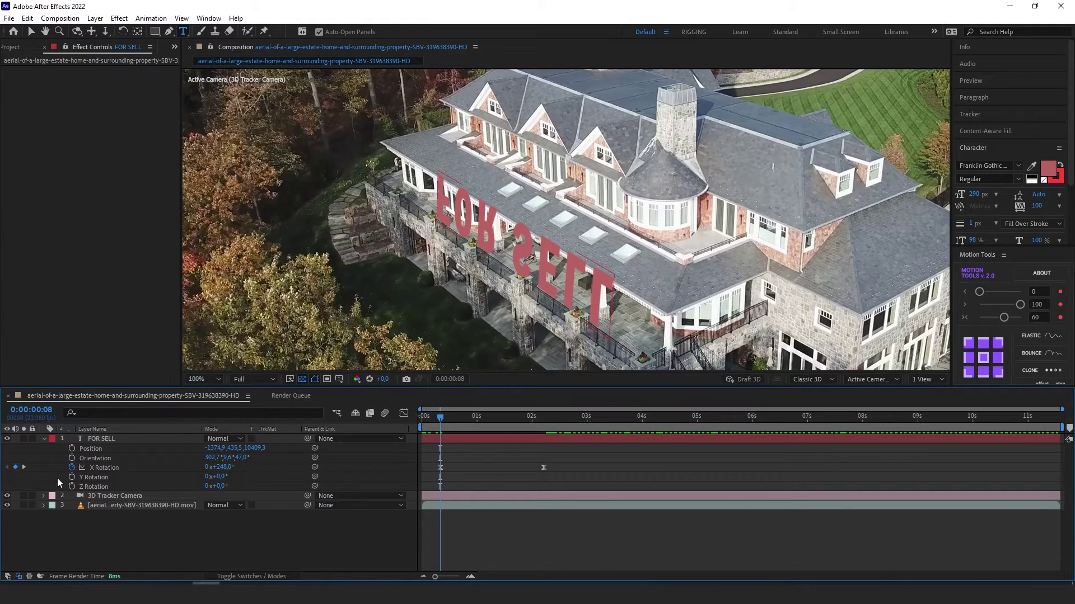
Keyframe FOR SELL's Opacity from 0% at frame 8 to 100% near 2 seconds, eased
{"action": "left_click", "coordinate": [113, 441]}
{"action": "key", "text": "t"}
{"action": "left_click", "coordinate": [70, 448]}
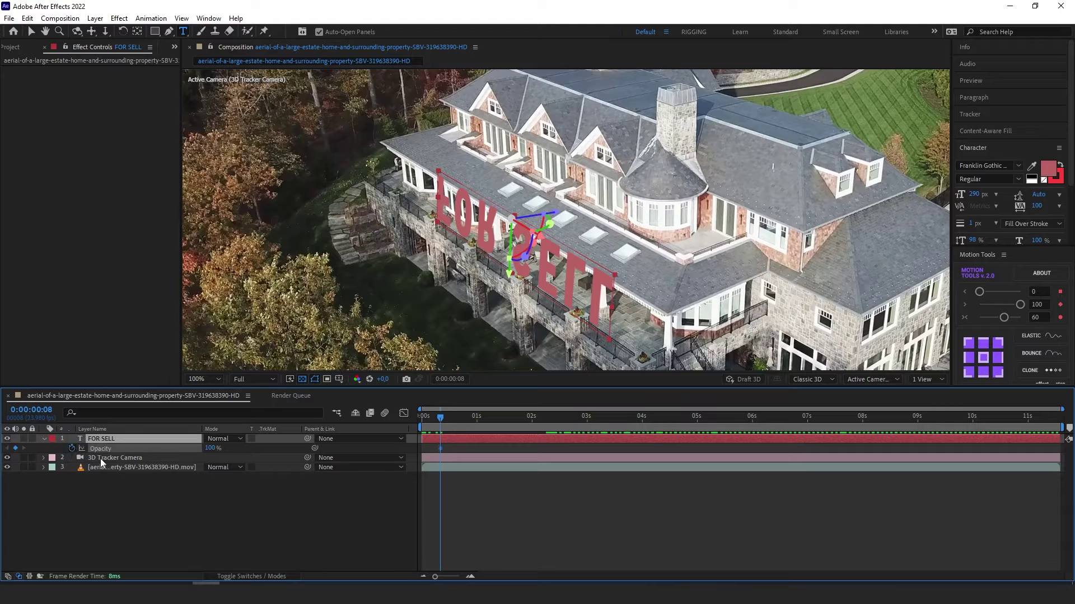
{"action": "key", "text": "u"}
{"action": "left_click_drag", "start_coordinate": [439, 457], "coordinate": [545, 460]}
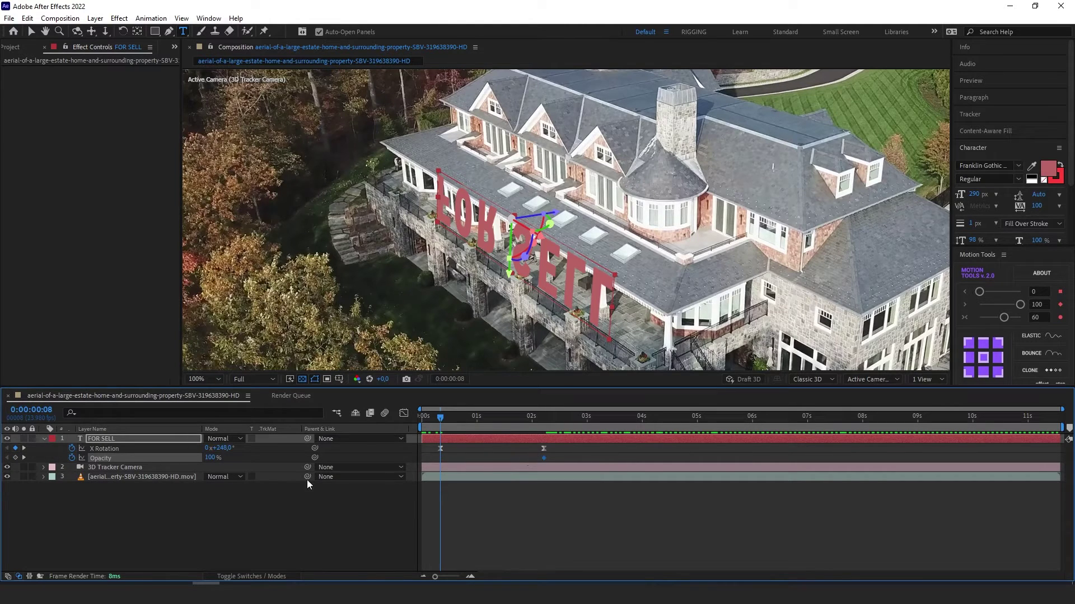
{"action": "left_click", "coordinate": [219, 455]}
{"action": "type", "text": "0"}
{"action": "key", "text": "Return"}
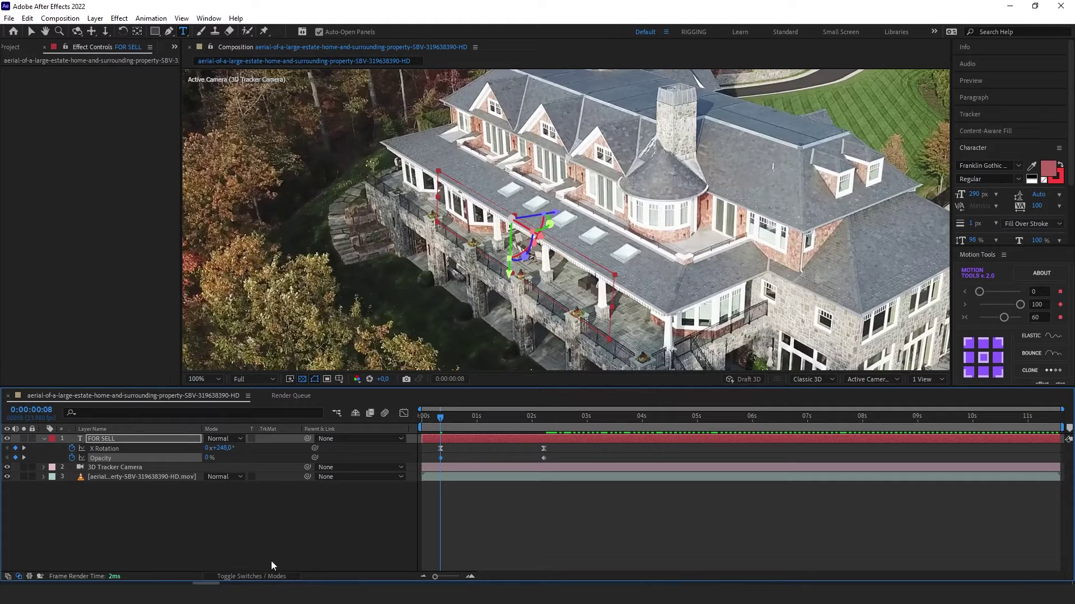
{"action": "left_click", "coordinate": [543, 458]}
{"action": "key", "text": "F9"}
{"action": "left_click", "coordinate": [389, 544]}
Preview the fade-in, then park the playhead at 0:00:03:21
{"action": "key", "text": "Home"}
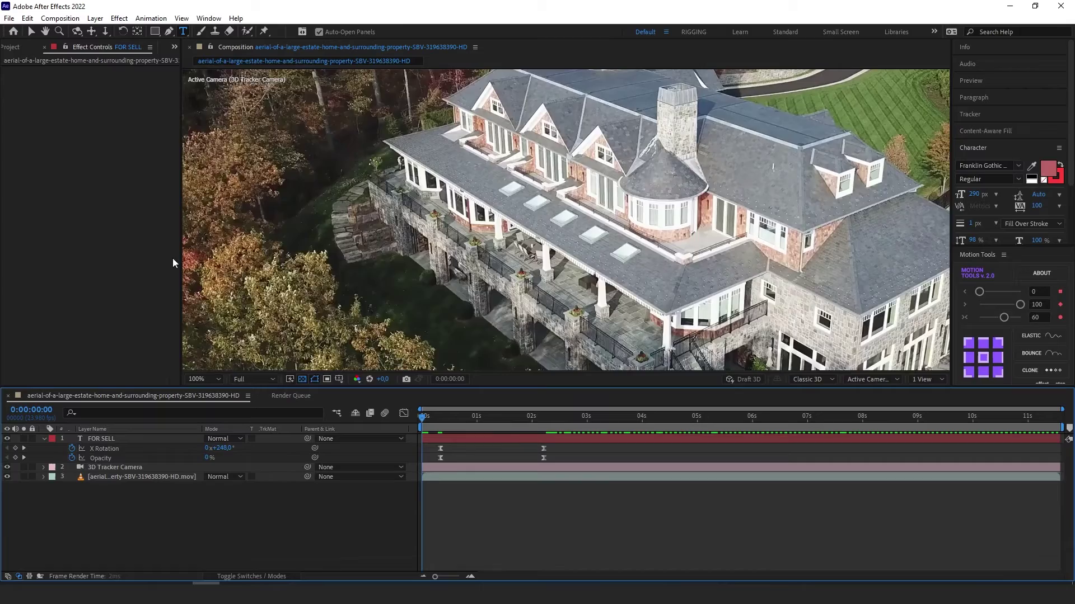
{"action": "key", "text": "space"}
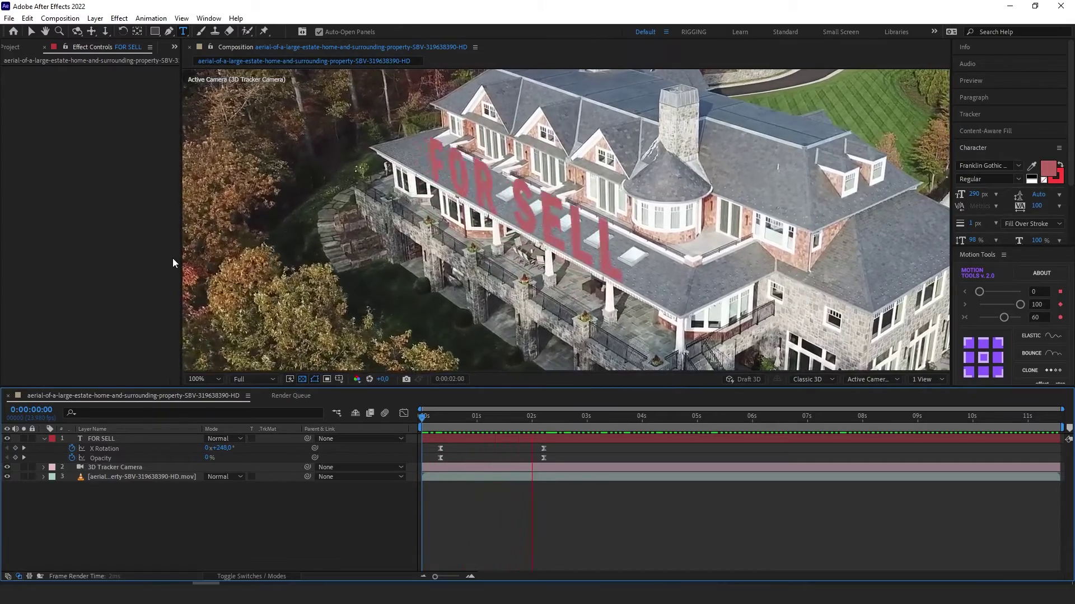
{"action": "key", "text": "space"}
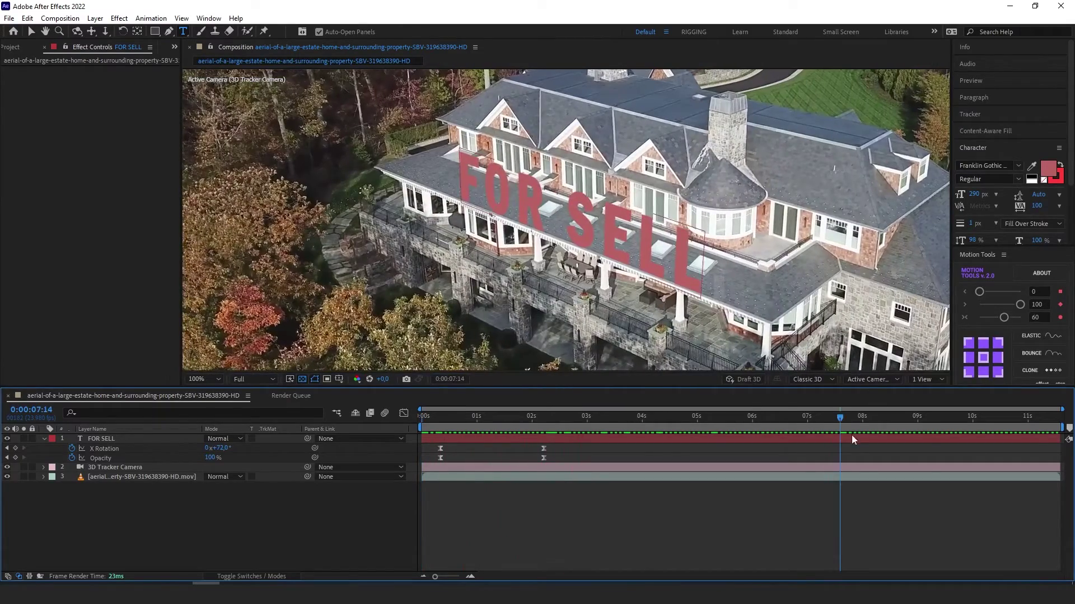
{"action": "key", "text": "Home"}
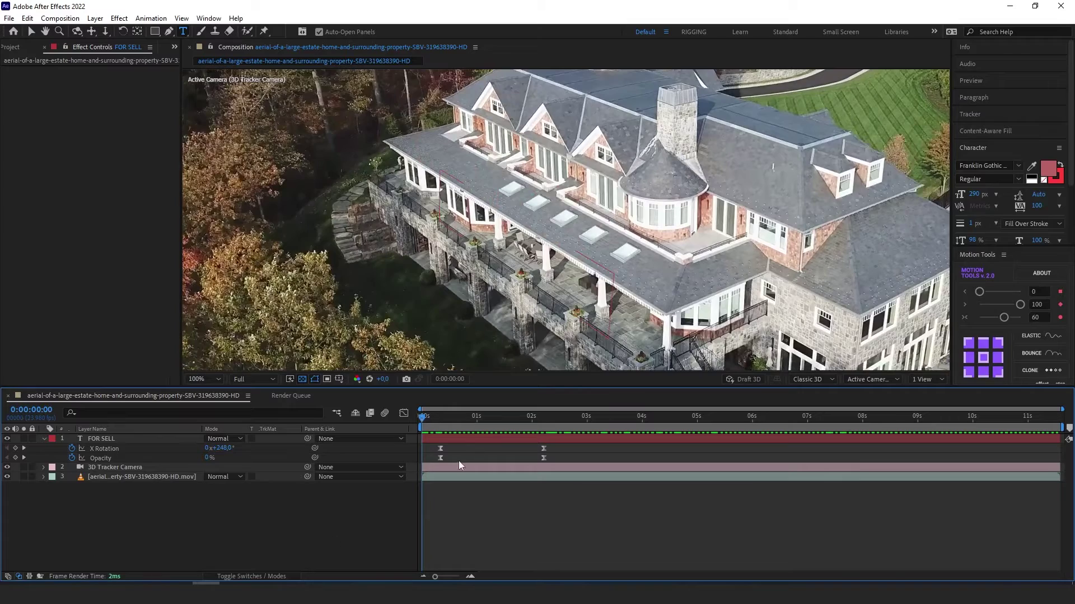
{"action": "left_click_drag", "start_coordinate": [423, 427], "coordinate": [636, 422]}
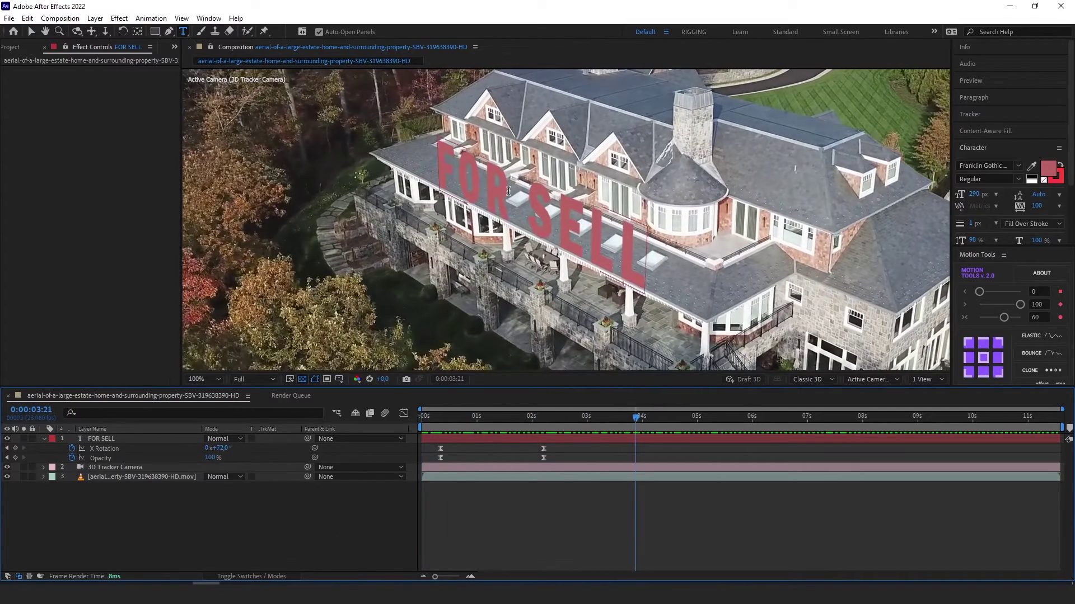
Apply Glow to FOR SELL, based on Alpha Channel with Threshold 100%
{"action": "left_click", "coordinate": [114, 439]}
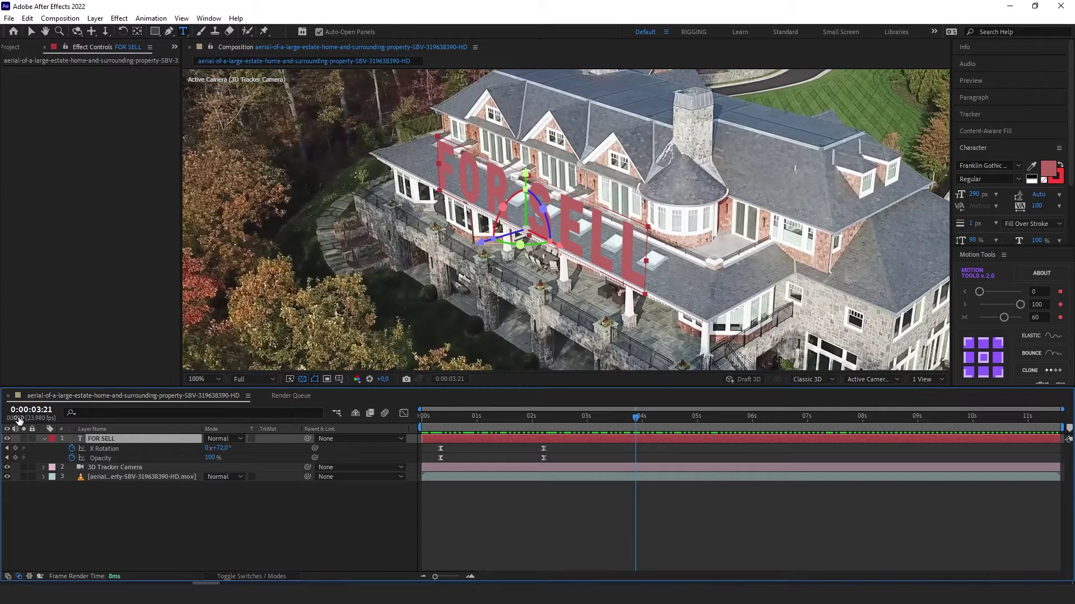
{"action": "key", "text": "ctrl+space"}
{"action": "type", "text": "glow"}
{"action": "key", "text": "Return"}
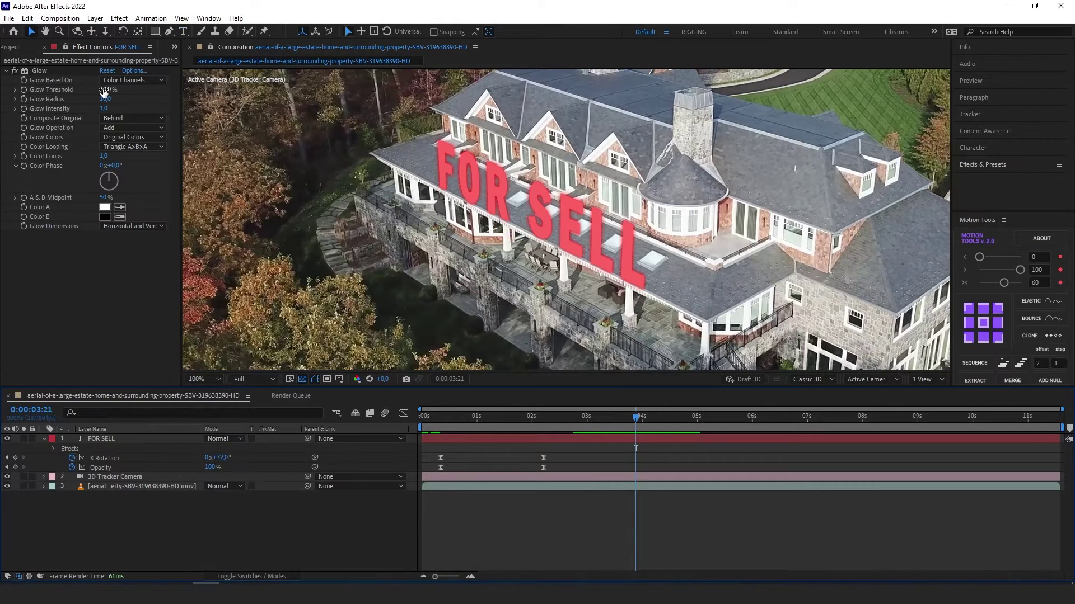
{"action": "right_click", "coordinate": [105, 92]}
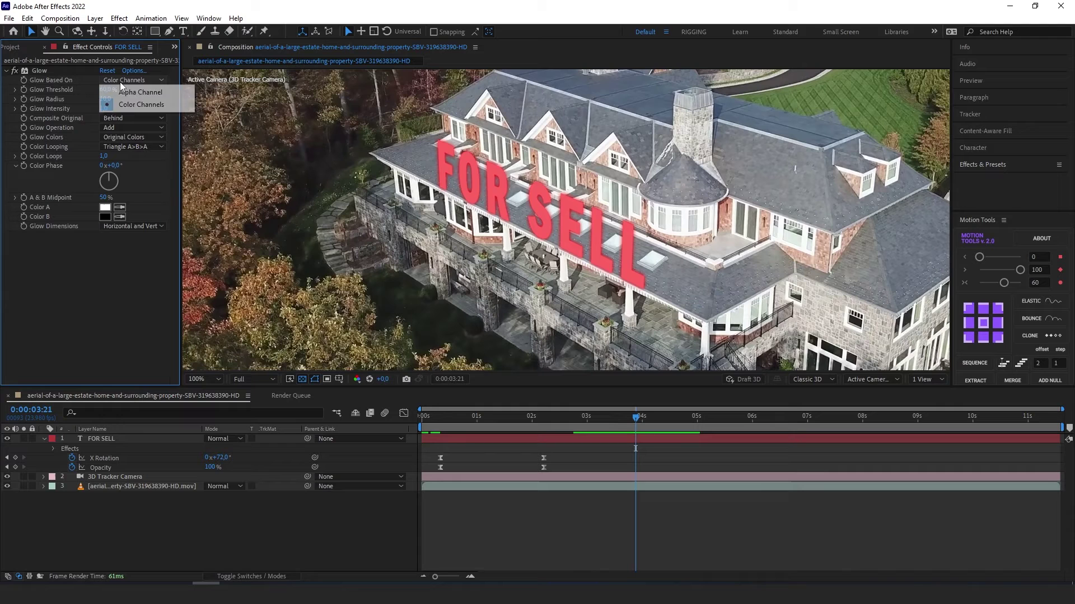
{"action": "left_click", "coordinate": [126, 93]}
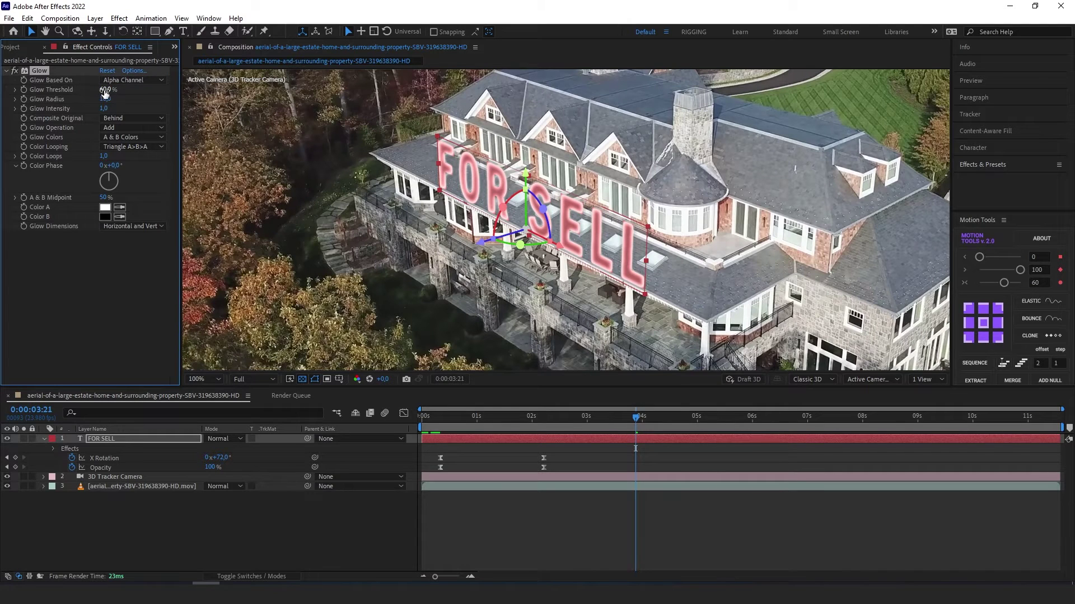
{"action": "left_click_drag", "start_coordinate": [104, 91], "coordinate": [184, 262]}
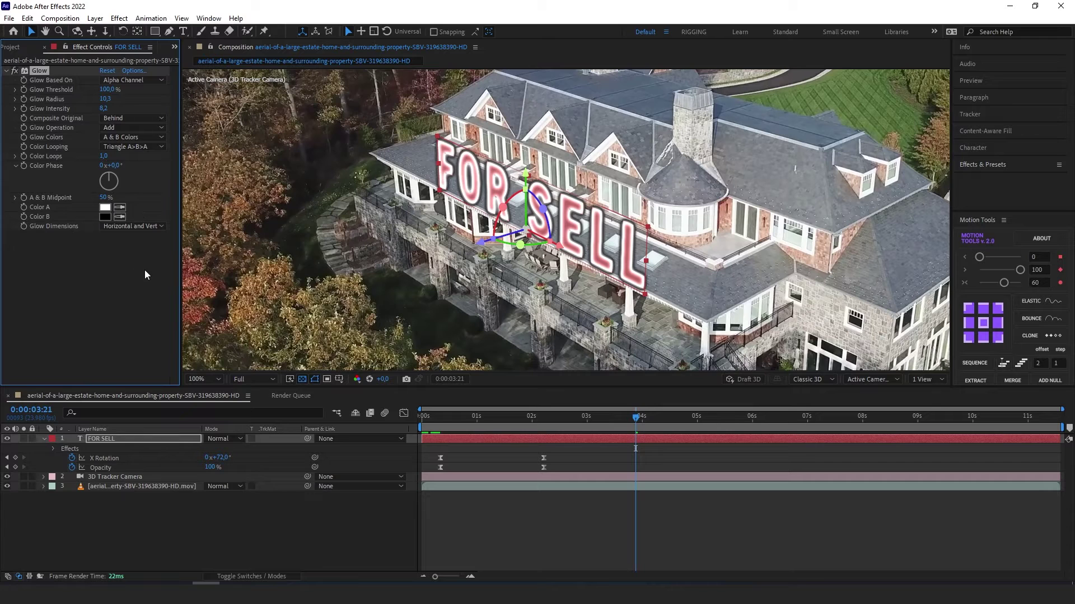
Set glow Color B to red e0394f and A & B Midpoint to 18%, keeping Composite Original Behind
{"action": "left_click", "coordinate": [105, 216]}
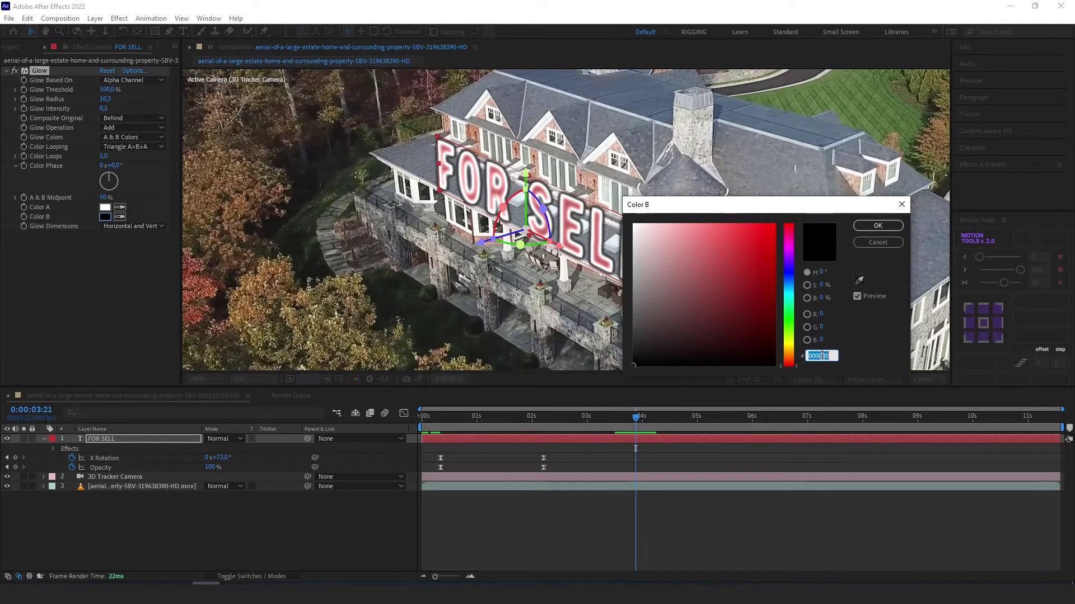
{"action": "type", "text": "e0394f"}
{"action": "key", "text": "Return"}
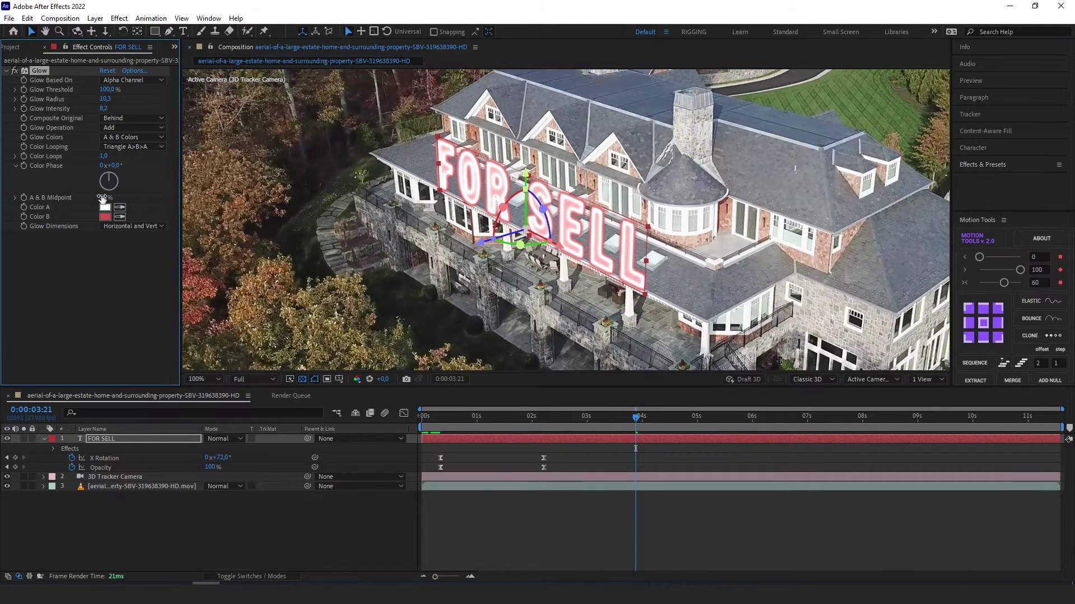
{"action": "left_click_drag", "start_coordinate": [103, 197], "coordinate": [90, 198]}
{"action": "left_click", "coordinate": [114, 119]}
{"action": "left_click", "coordinate": [120, 124]}
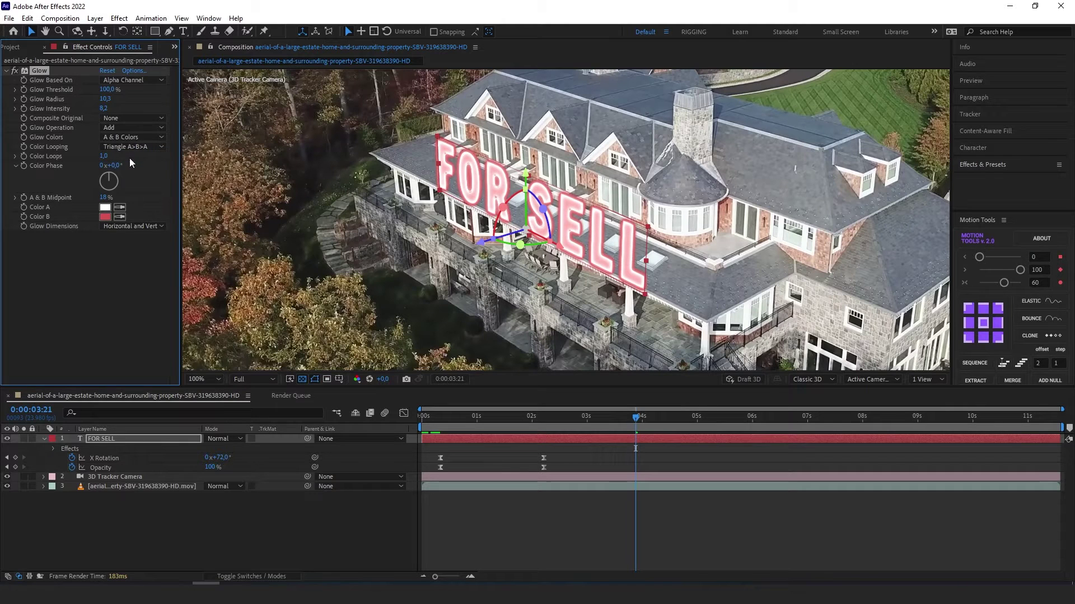
{"action": "left_click", "coordinate": [128, 128]}
{"action": "key", "text": "Escape"}
{"action": "left_click", "coordinate": [128, 119]}
{"action": "left_click", "coordinate": [128, 128]}
Preview the glowing text animation from the start
{"action": "left_click", "coordinate": [247, 552]}
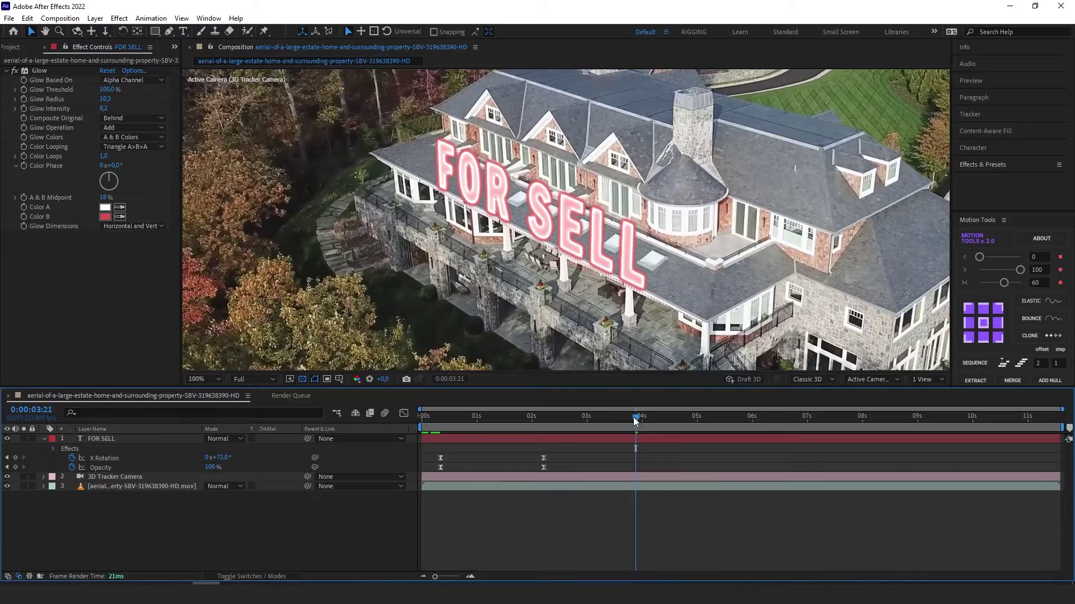
{"action": "key", "text": "Home"}
{"action": "key", "text": "space"}
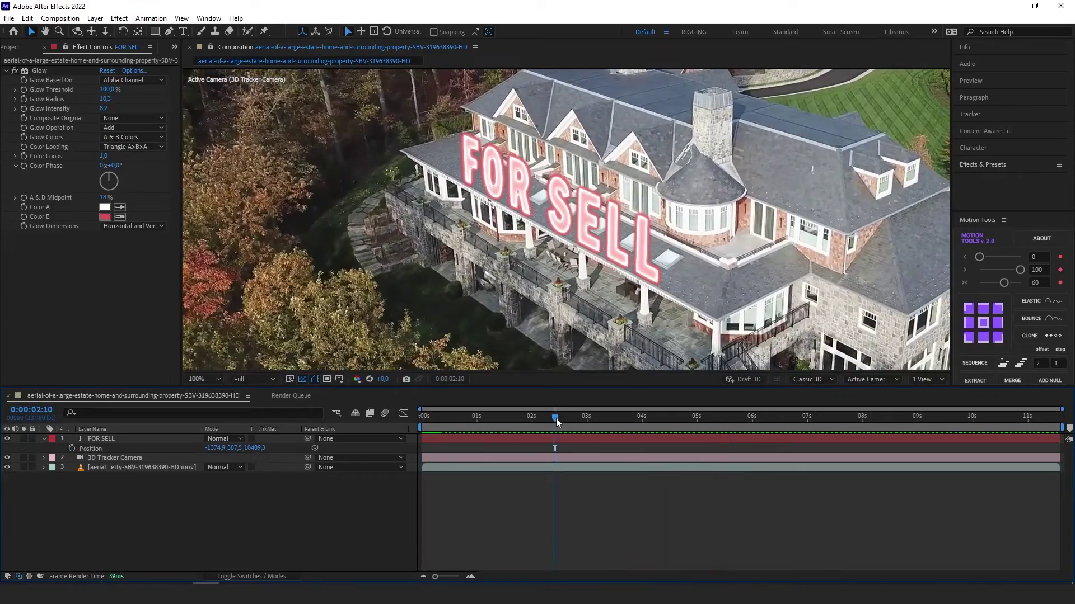
Add Gaussian Blur, keyframing Blurriness from 0 at 0:00:08:05 to 116.4 at 0:00:10:16
{"action": "left_click_drag", "start_coordinate": [555, 418], "coordinate": [873, 437]}
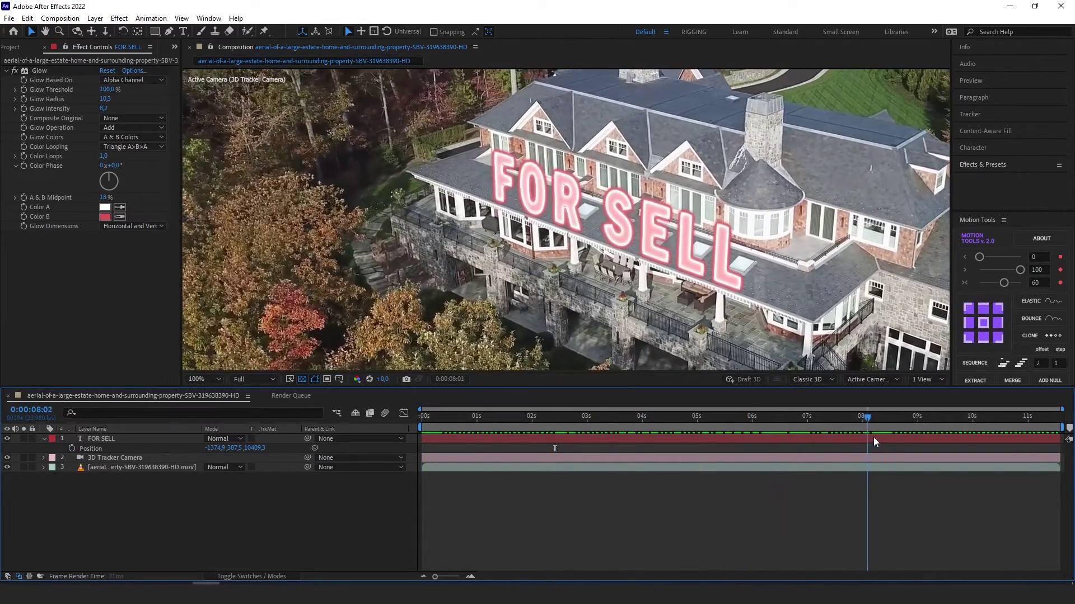
{"action": "left_click", "coordinate": [104, 441]}
{"action": "key", "text": "ctrl+space"}
{"action": "type", "text": "gauss"}
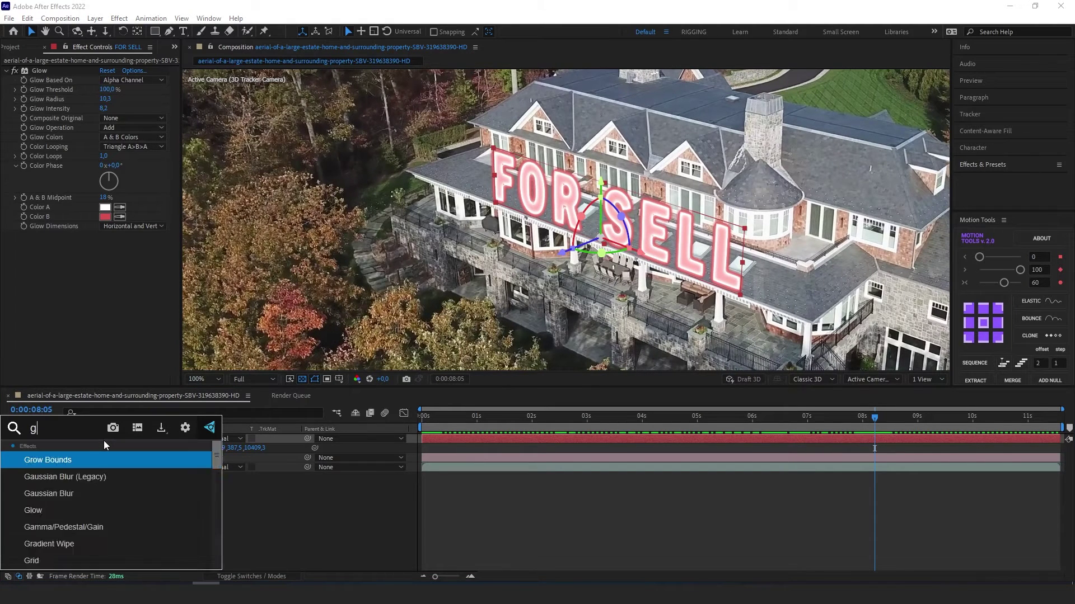
{"action": "left_click", "coordinate": [95, 476]}
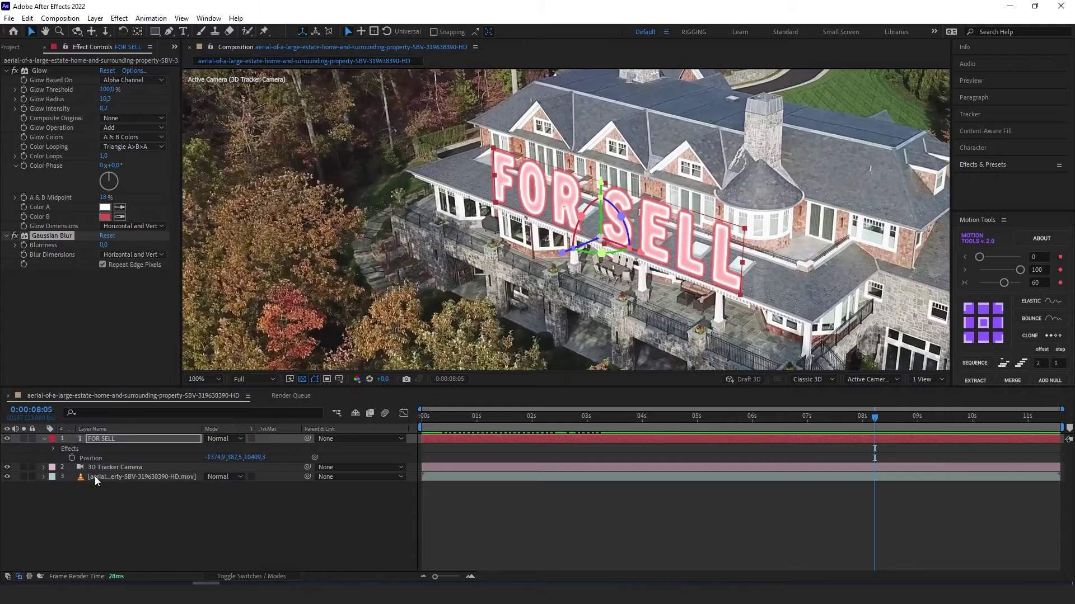
{"action": "left_click", "coordinate": [23, 248]}
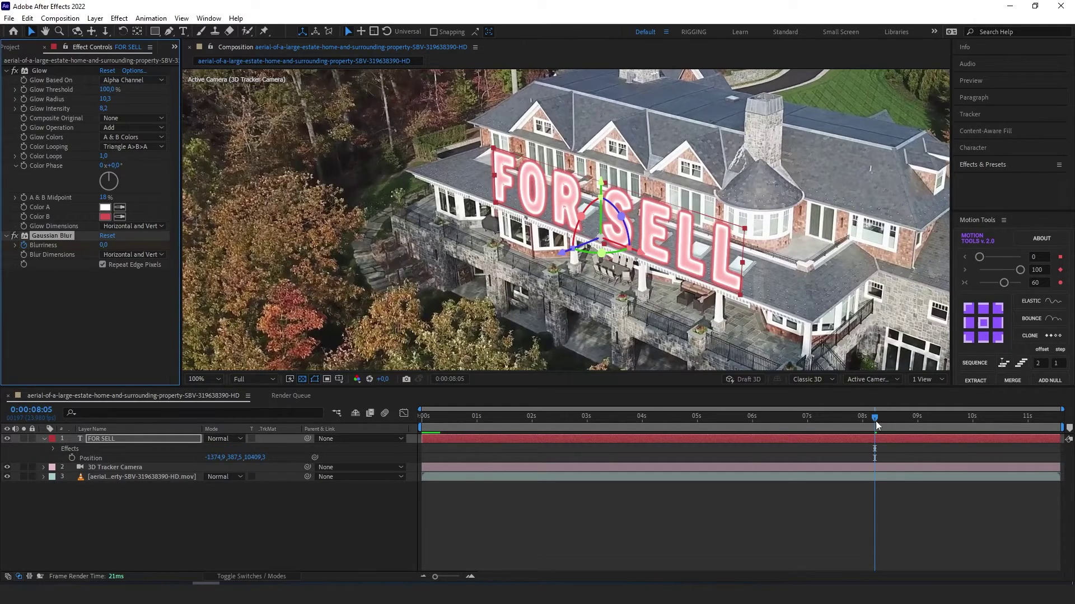
{"action": "left_click_drag", "start_coordinate": [875, 421], "coordinate": [1010, 419]}
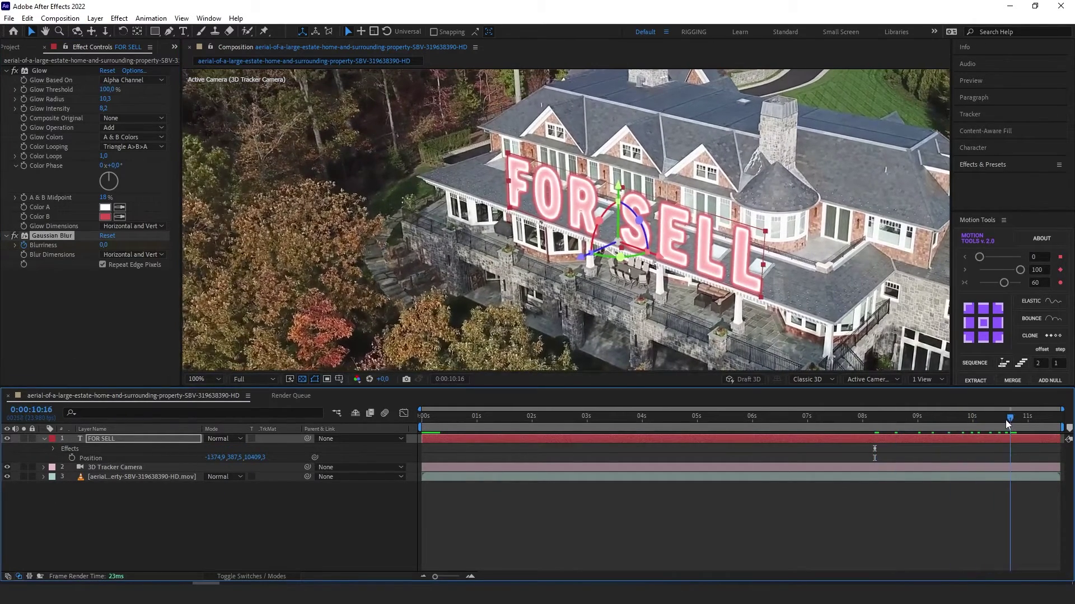
{"action": "left_click_drag", "start_coordinate": [105, 246], "coordinate": [625, 269]}
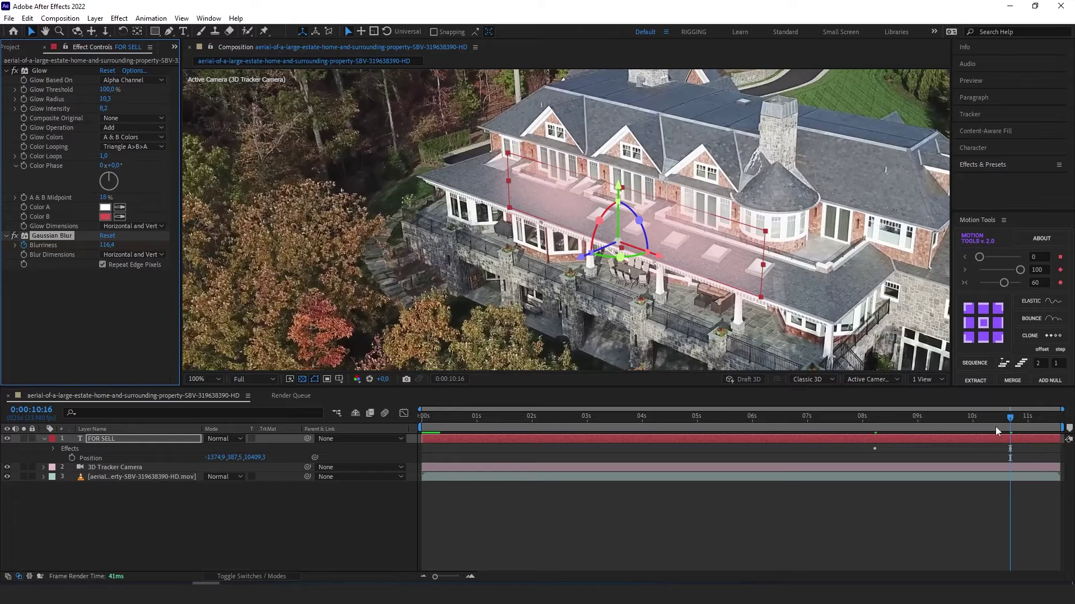
Fade Opacity from 100% at 0:00:08:06 to 0% at 0:00:10:17, easing the blur and fade keyframes
{"action": "left_click_drag", "start_coordinate": [1009, 418], "coordinate": [876, 418]}
{"action": "left_click", "coordinate": [93, 429]}
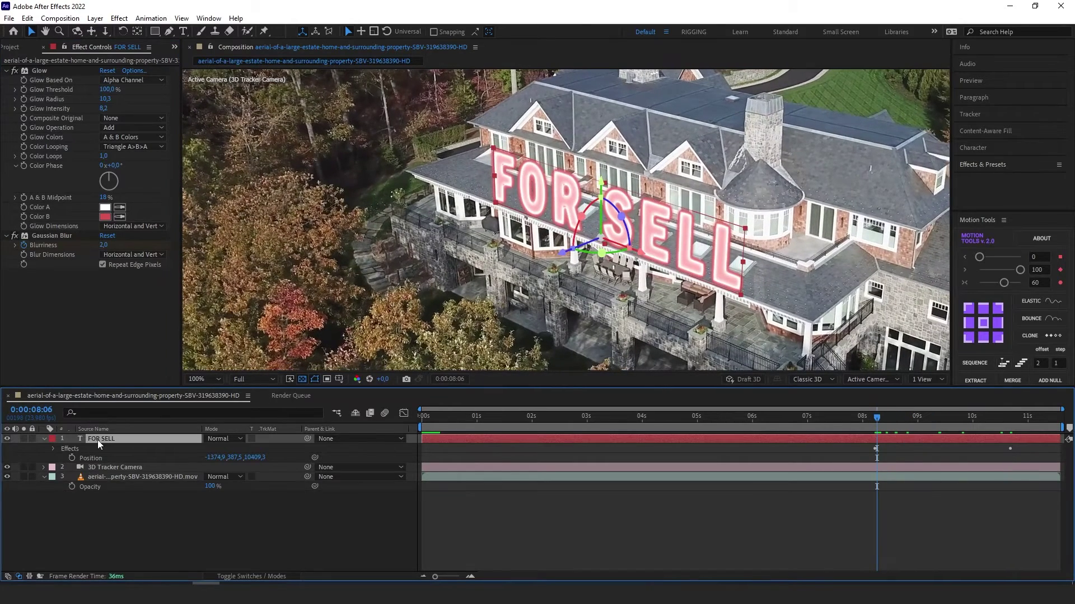
{"action": "key", "text": "t"}
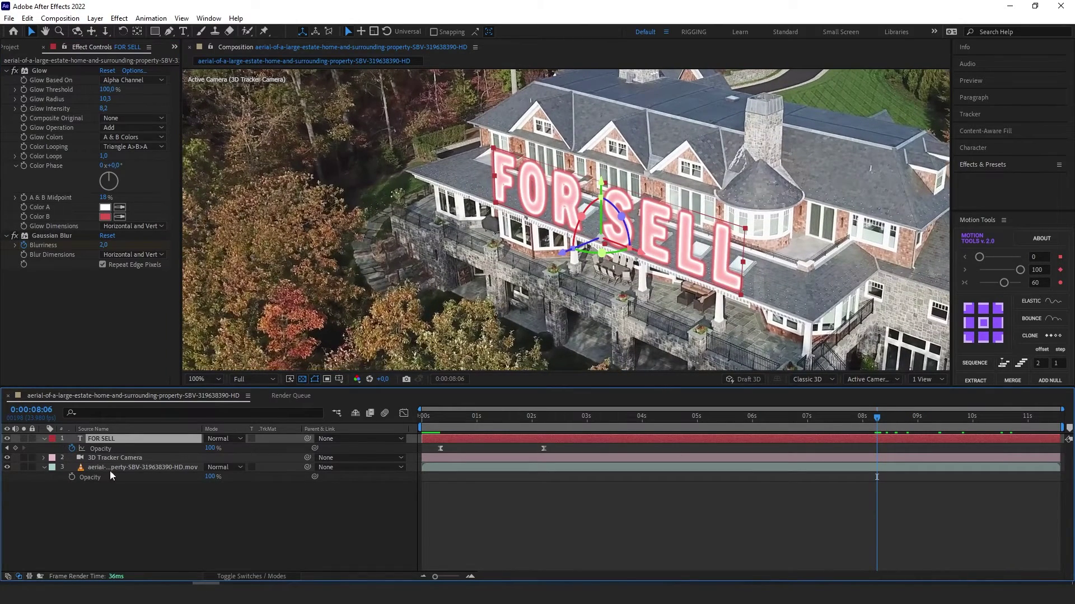
{"action": "left_click", "coordinate": [15, 448]}
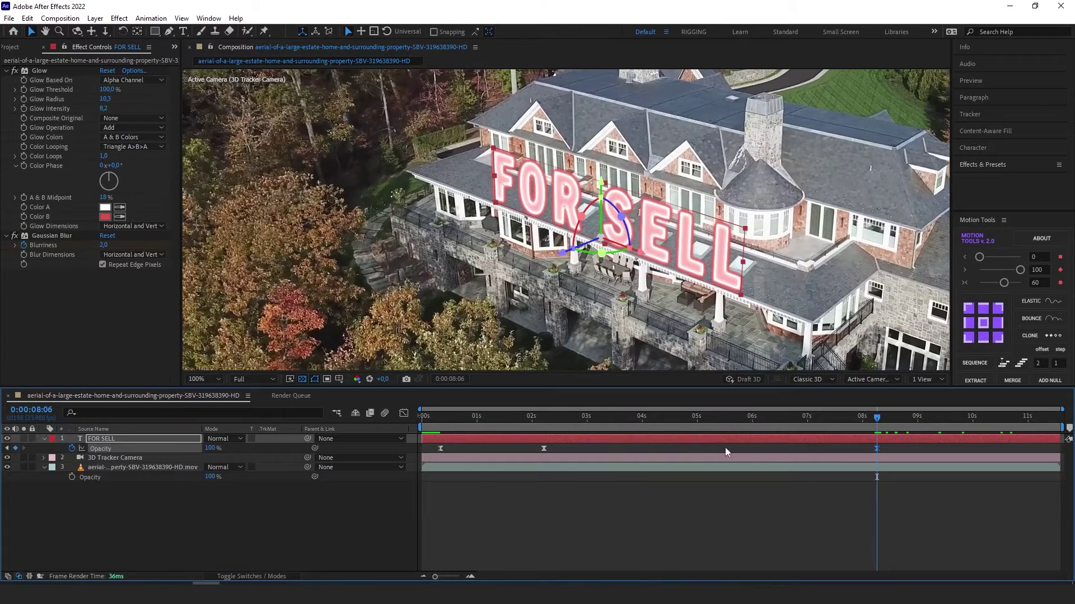
{"action": "key", "text": "u"}
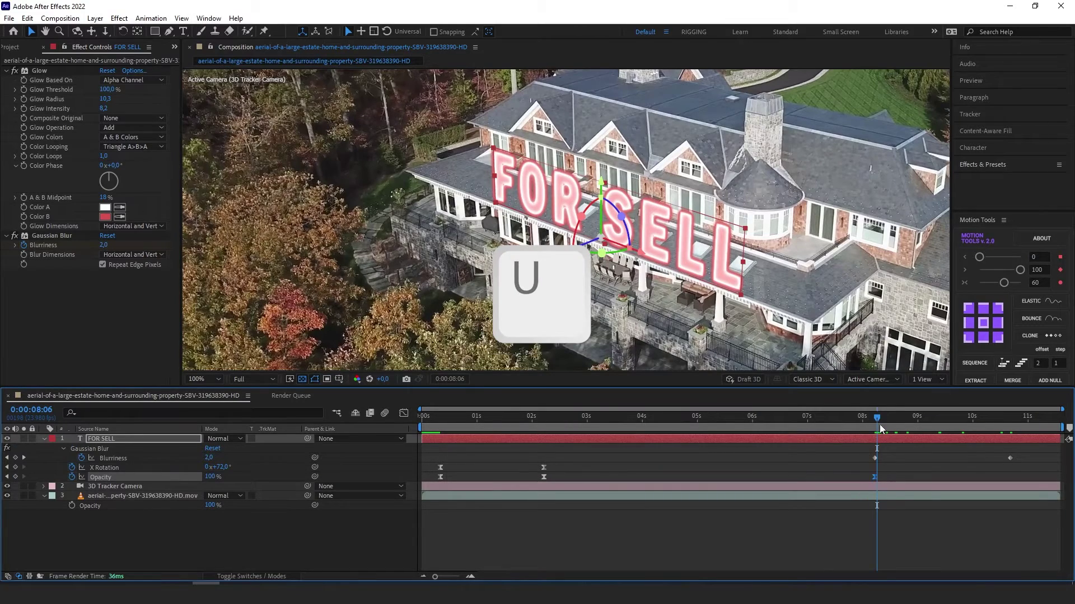
{"action": "left_click_drag", "start_coordinate": [880, 428], "coordinate": [1010, 432]}
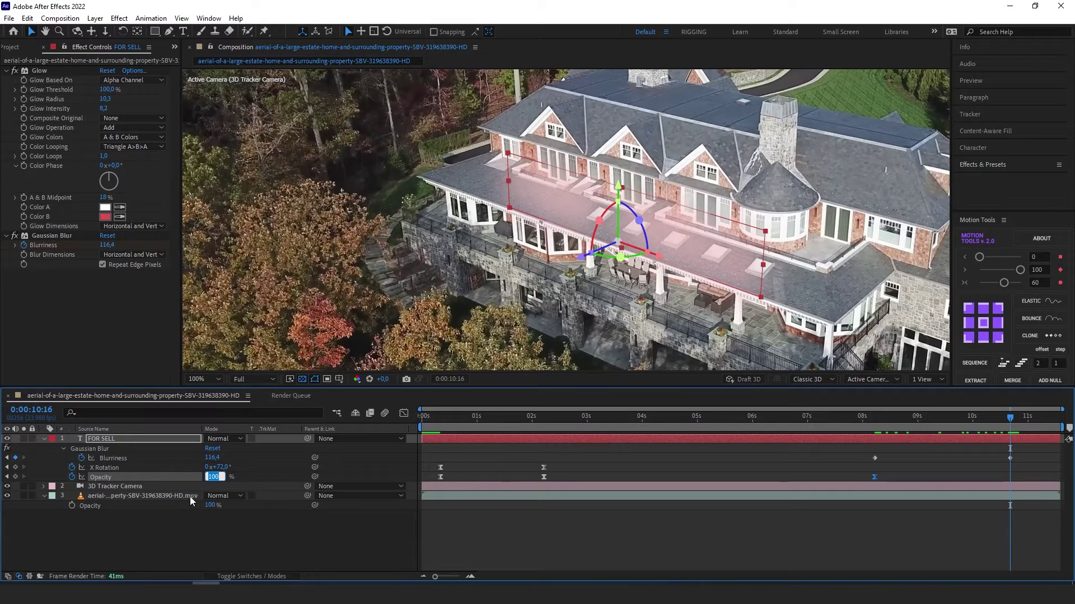
{"action": "type", "text": "0"}
{"action": "key", "text": "Return"}
{"action": "left_click_drag", "start_coordinate": [858, 453], "coordinate": [1024, 464]}
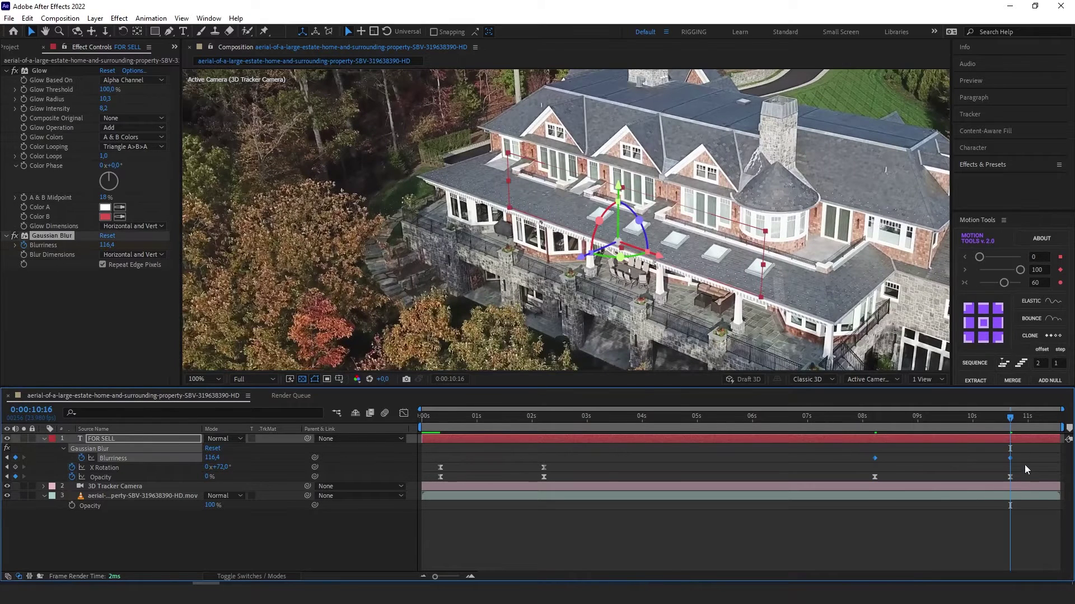
{"action": "key", "text": "F9"}
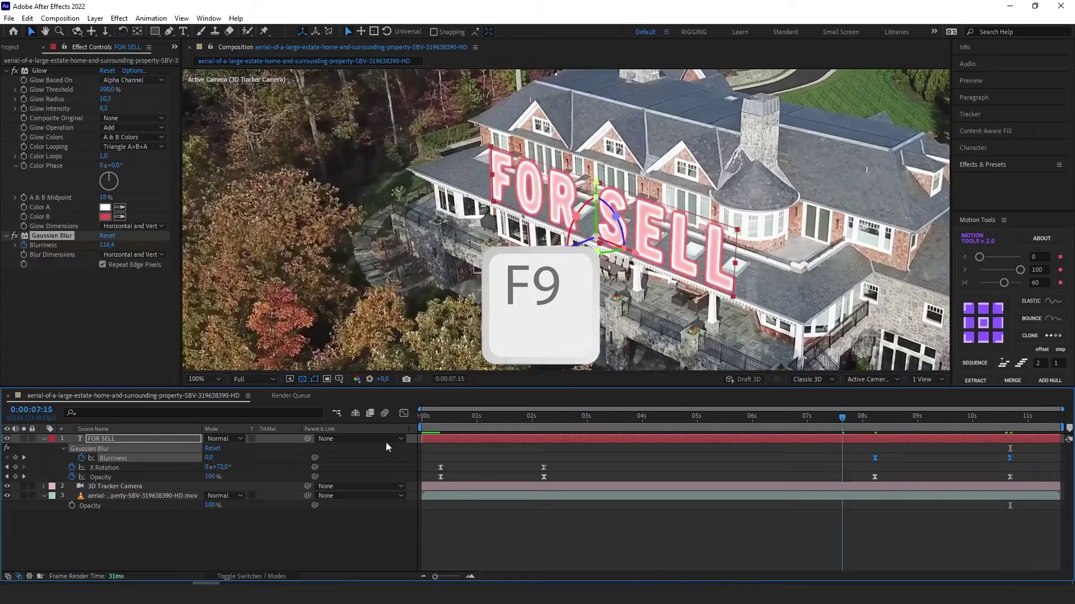
Return to the first frame and add expressions to Glow Radius and Glow Intensity
{"action": "left_click", "coordinate": [641, 421]}
{"action": "left_click_drag", "start_coordinate": [636, 426], "coordinate": [606, 421]}
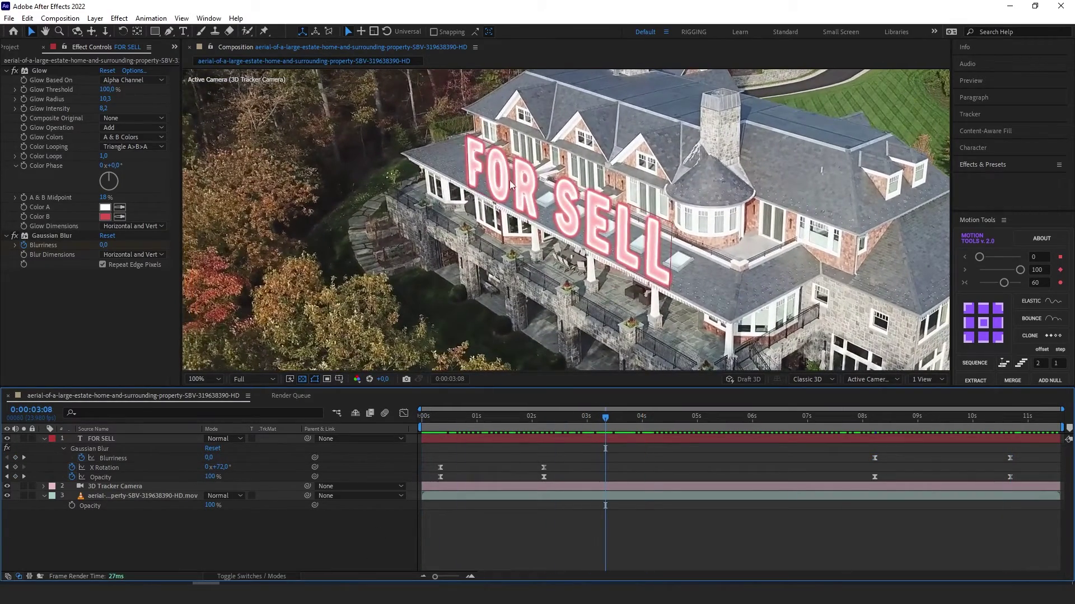
{"action": "left_click_drag", "start_coordinate": [606, 421], "coordinate": [423, 432]}
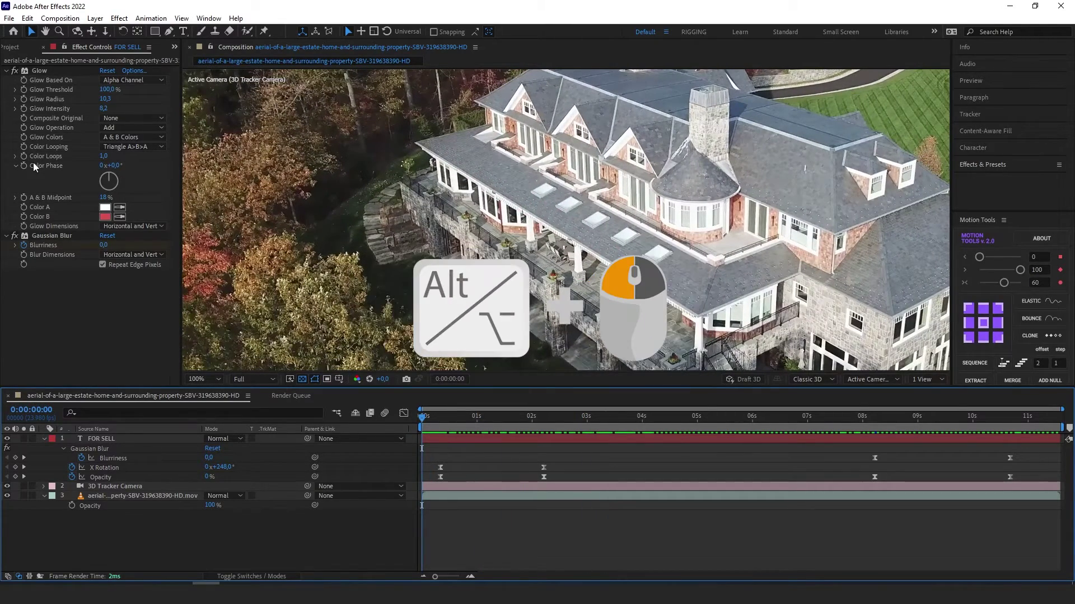
{"action": "left_click", "coordinate": [23, 99], "text": "alt"}
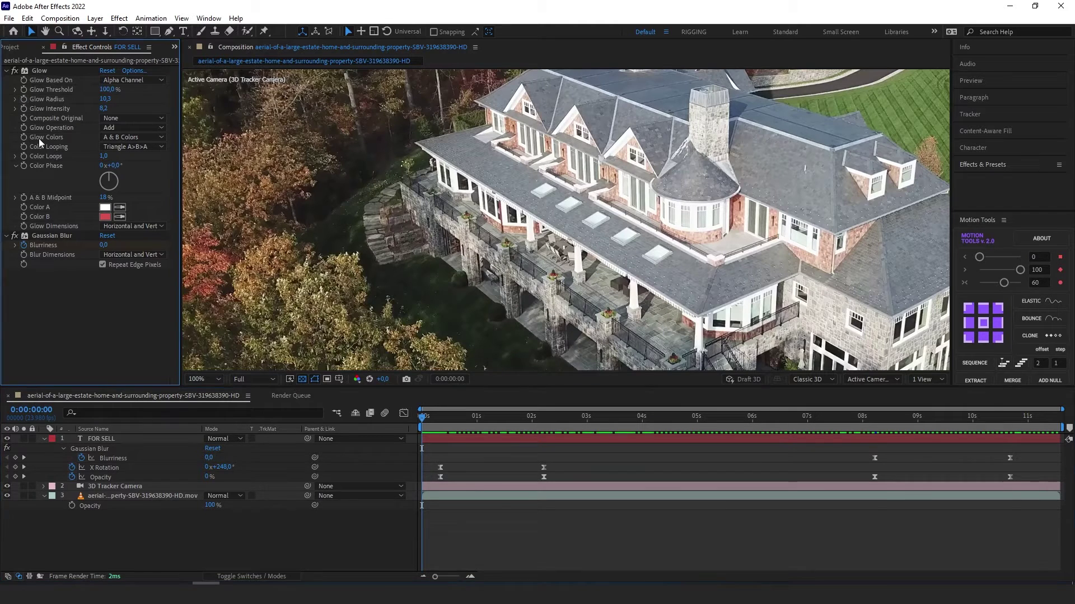
{"action": "left_click", "coordinate": [24, 109], "text": "alt"}
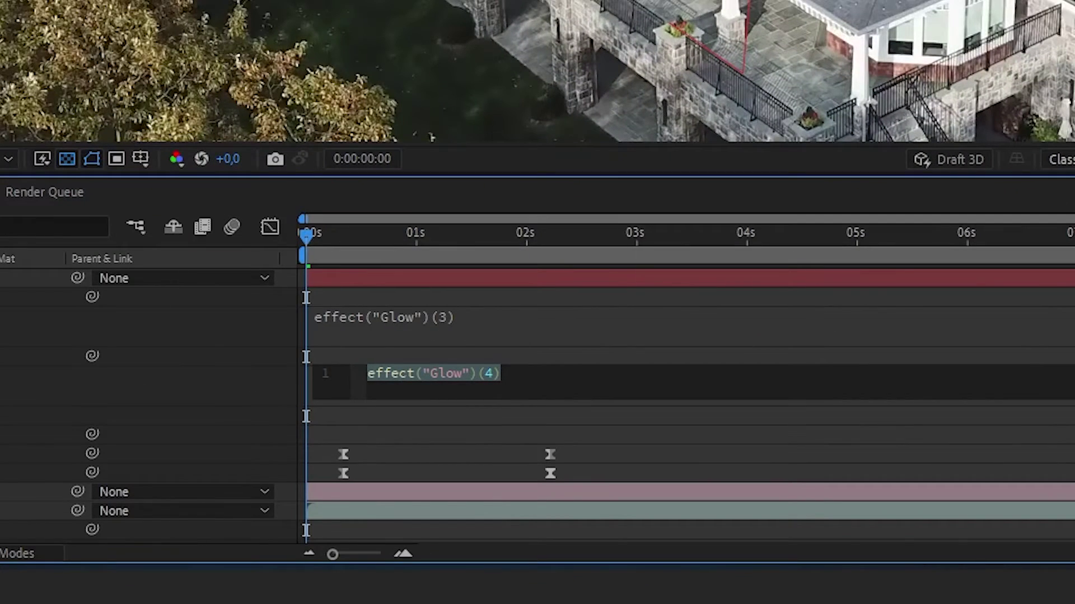
Set the Glow Radius and Glow Intensity expressions to wiggle(1,4)
{"action": "left_click", "coordinate": [553, 323]}
{"action": "type", "text": "wiggle"}
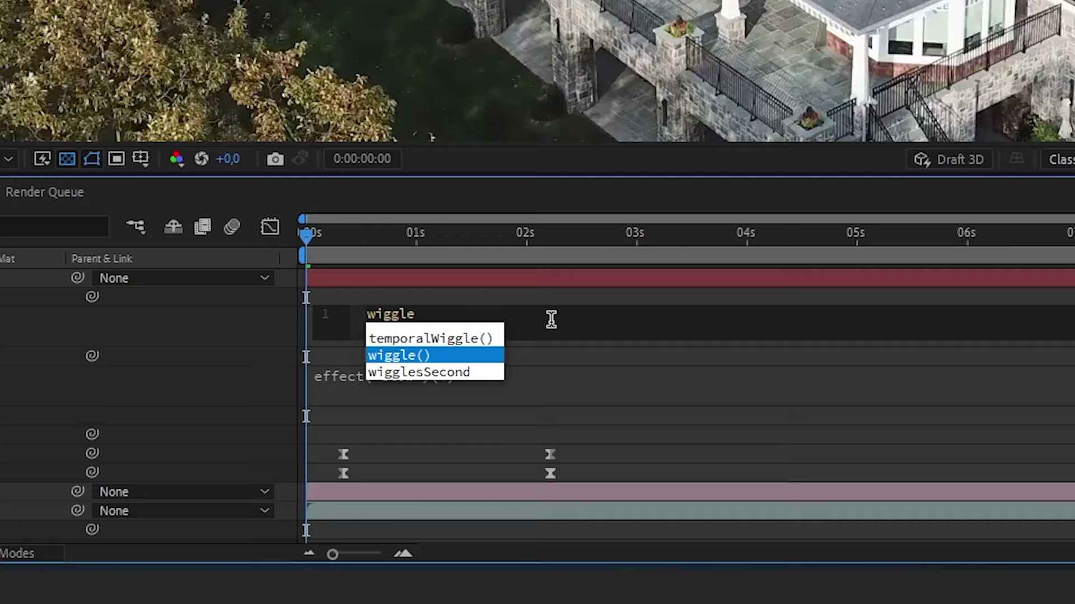
{"action": "key", "text": "Return"}
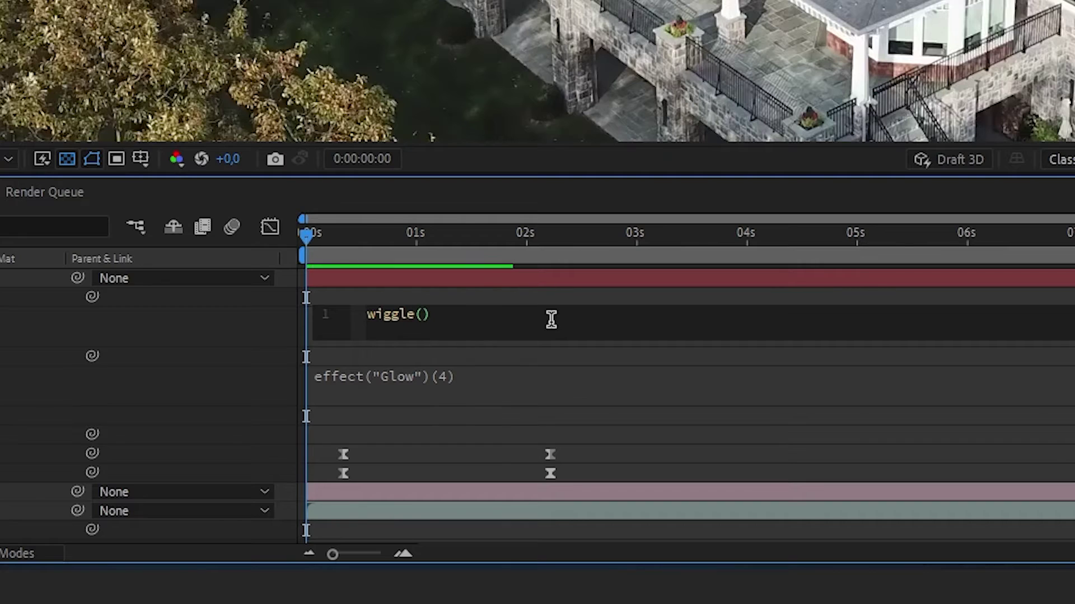
{"action": "type", "text": "1,4"}
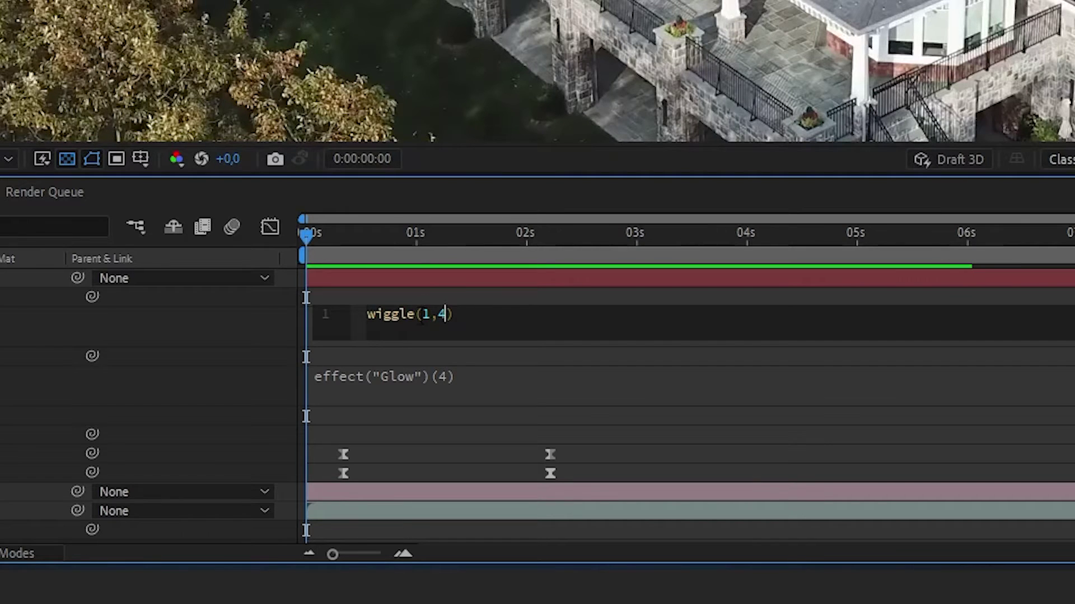
{"action": "double_click", "coordinate": [426, 314]}
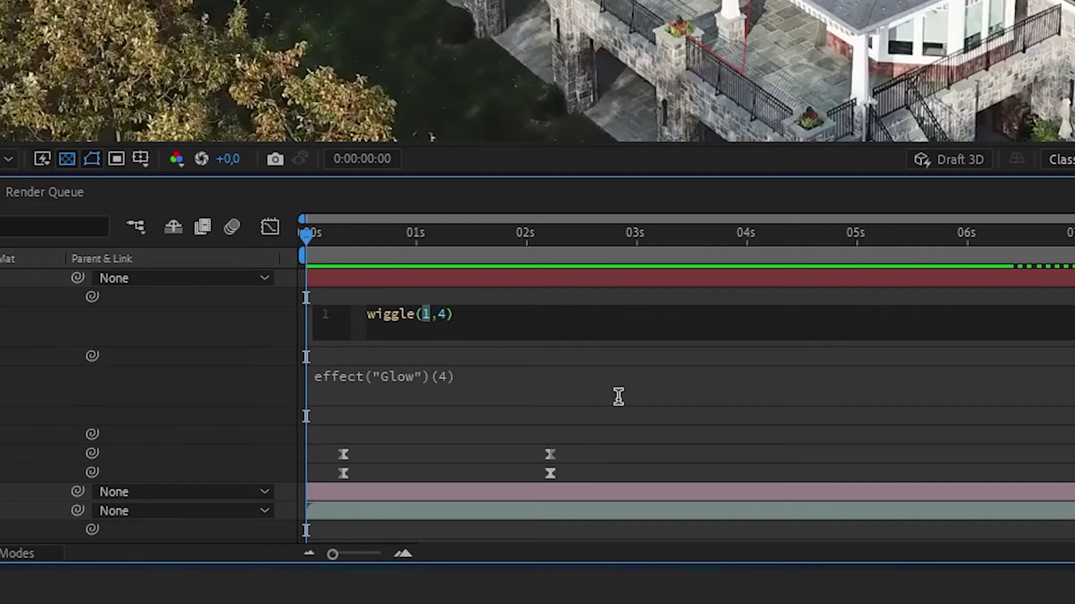
{"action": "left_click", "coordinate": [431, 377]}
{"action": "type", "text": "wigg"}
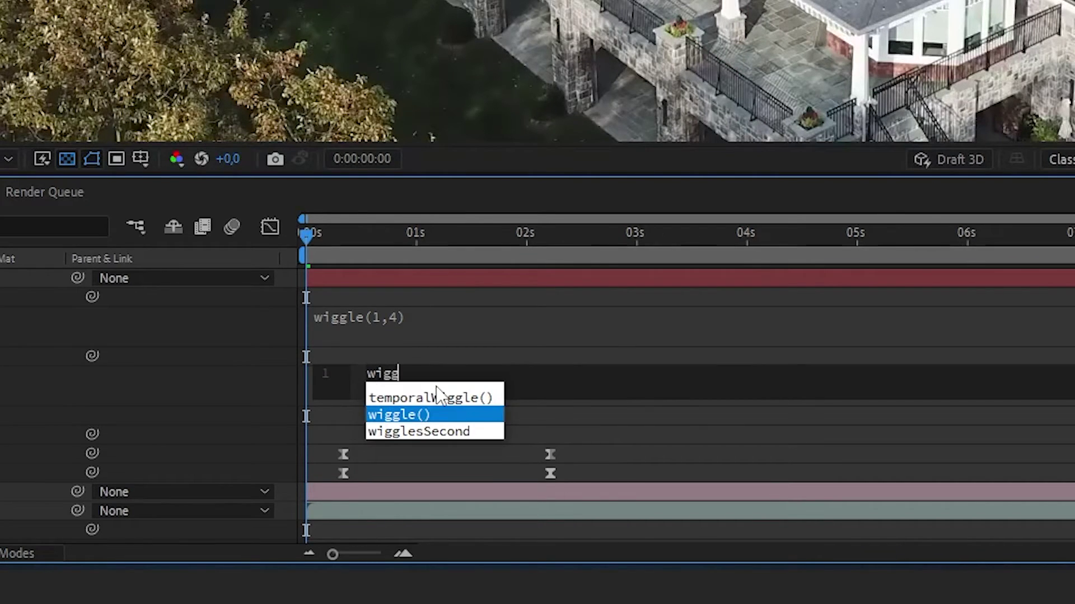
{"action": "type", "text": "le(1"}
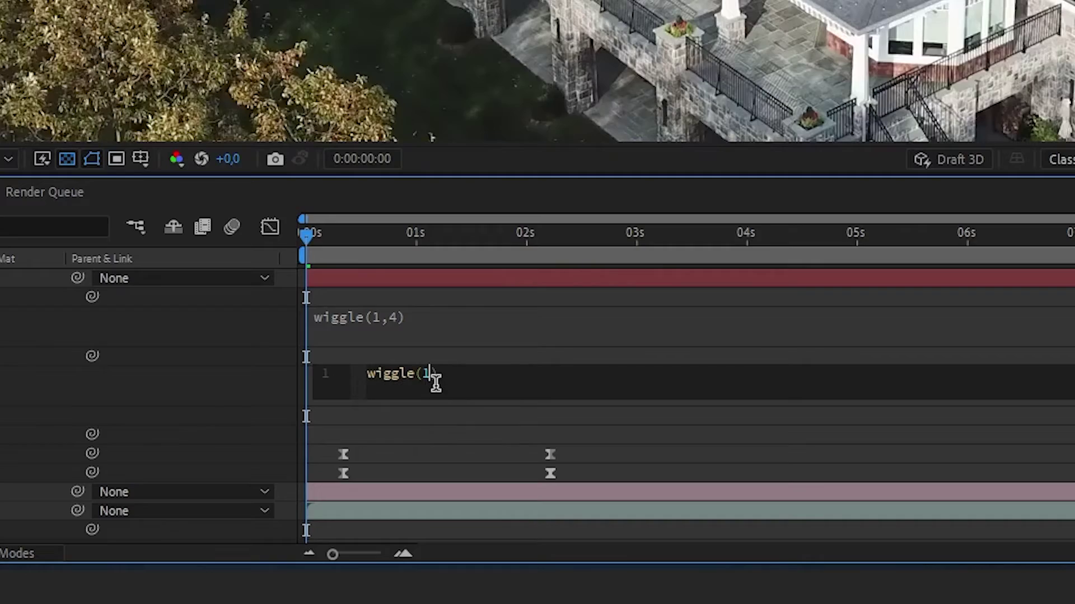
{"action": "type", "text": ",4"}
Collapse the FOR SELL layer, then show its Opacity keyframes and return to the start
{"action": "left_click", "coordinate": [44, 438]}
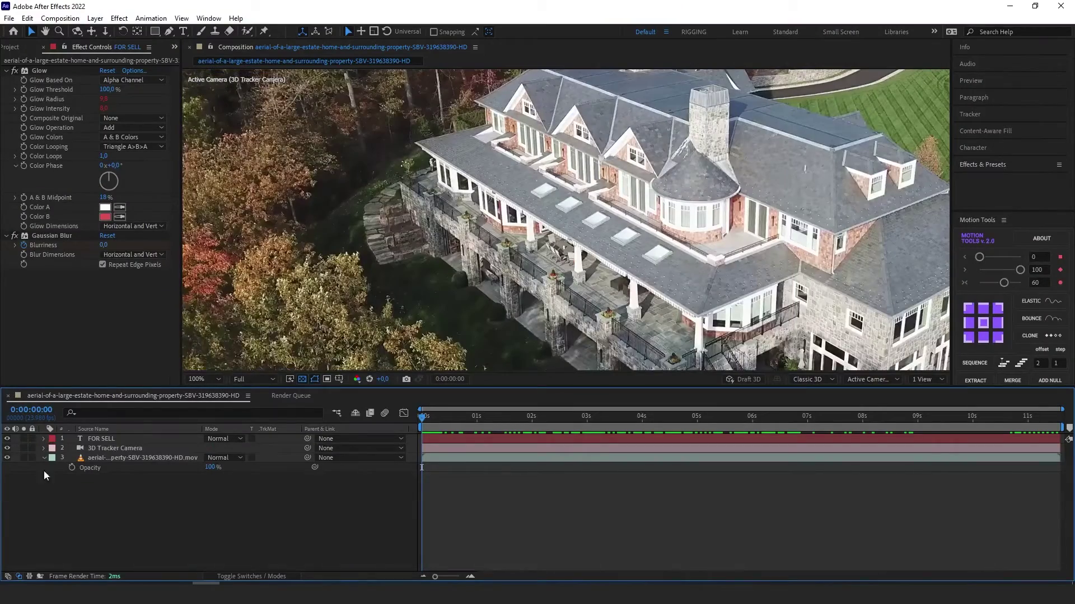
{"action": "left_click_drag", "start_coordinate": [424, 420], "coordinate": [523, 437]}
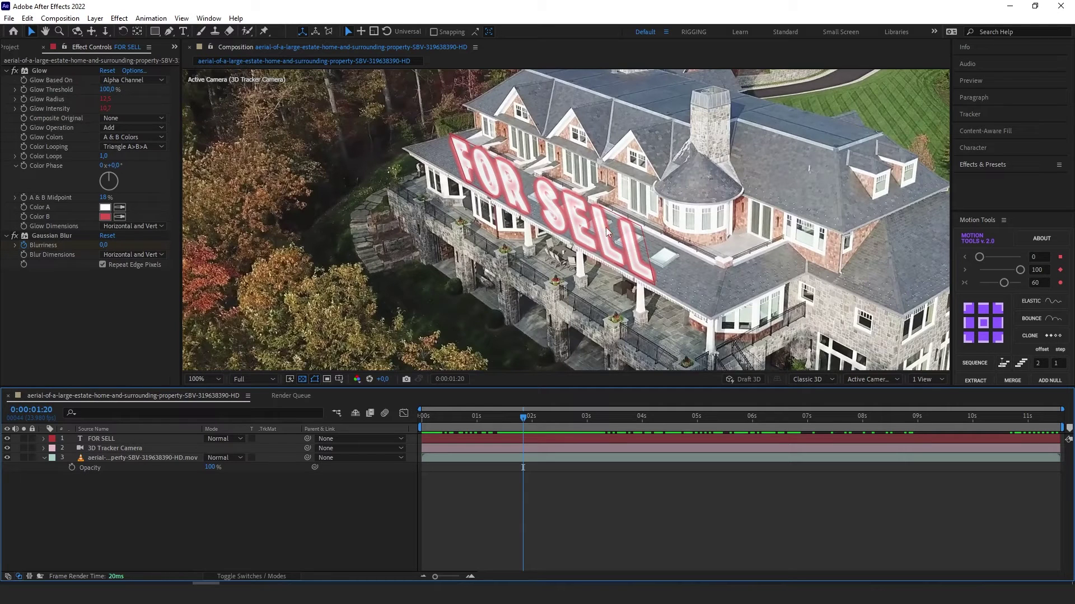
{"action": "left_click", "coordinate": [490, 440]}
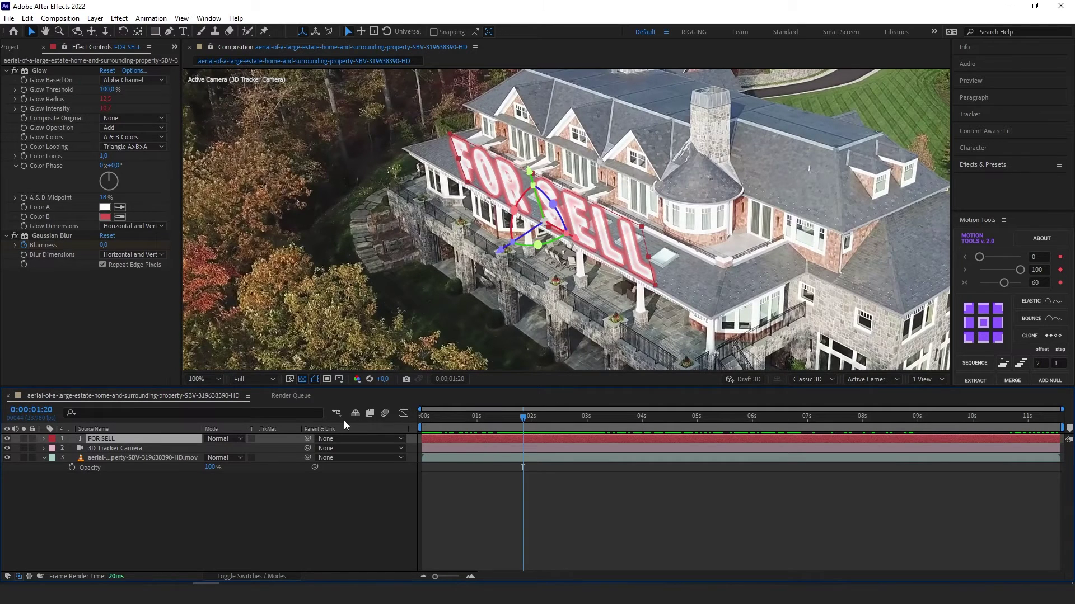
{"action": "key", "text": "t"}
{"action": "left_click_drag", "start_coordinate": [533, 427], "coordinate": [548, 430]}
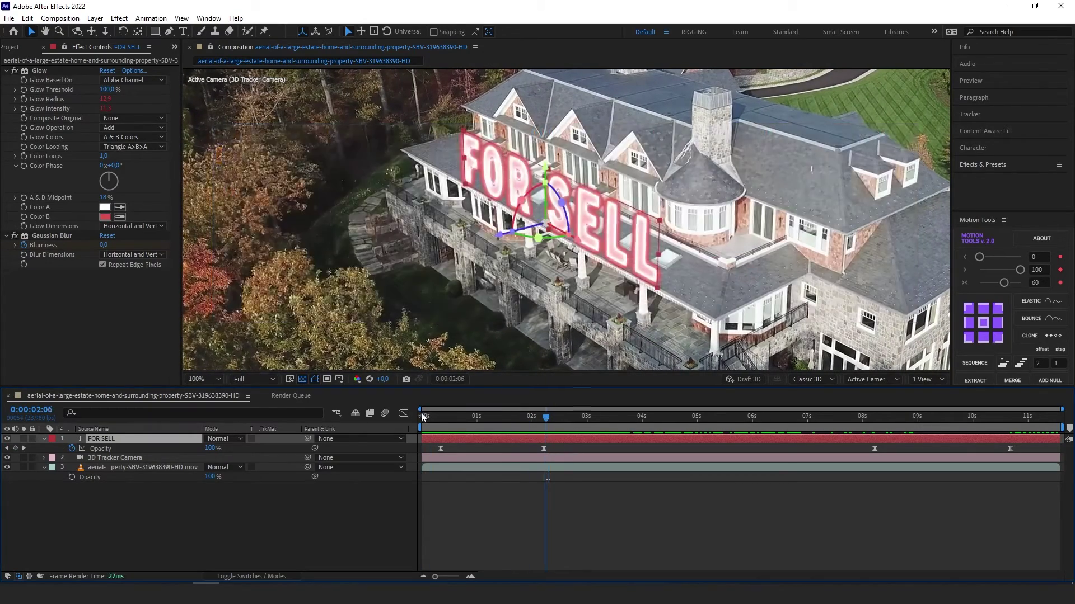
{"action": "key", "text": "Home"}
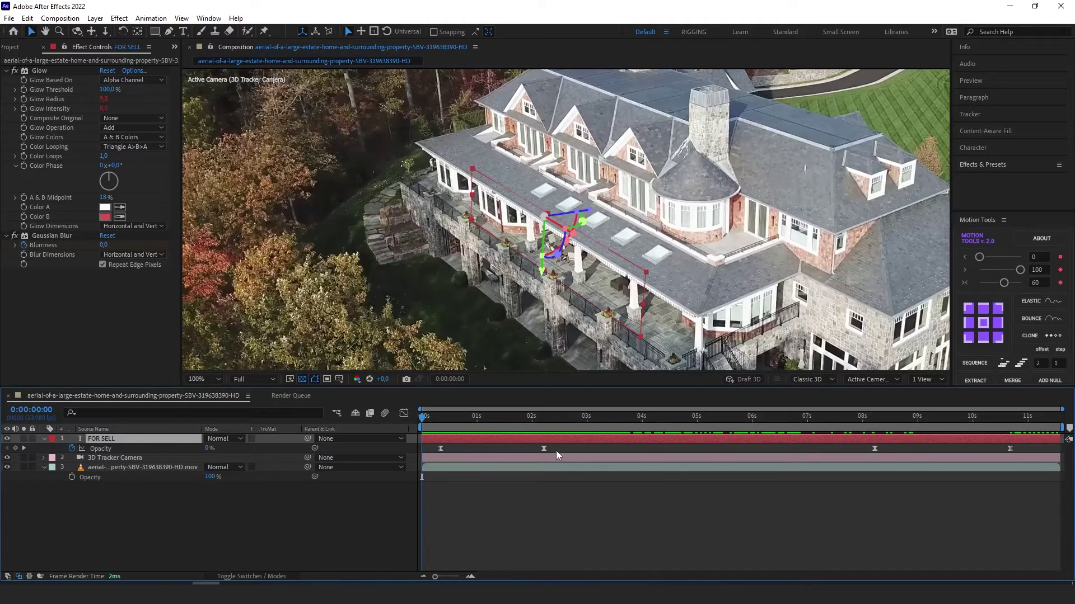
Apply an Elastic bounce to the FOR SELL layer's two X Rotation keyframes
{"action": "left_click_drag", "start_coordinate": [566, 448], "coordinate": [394, 448]}
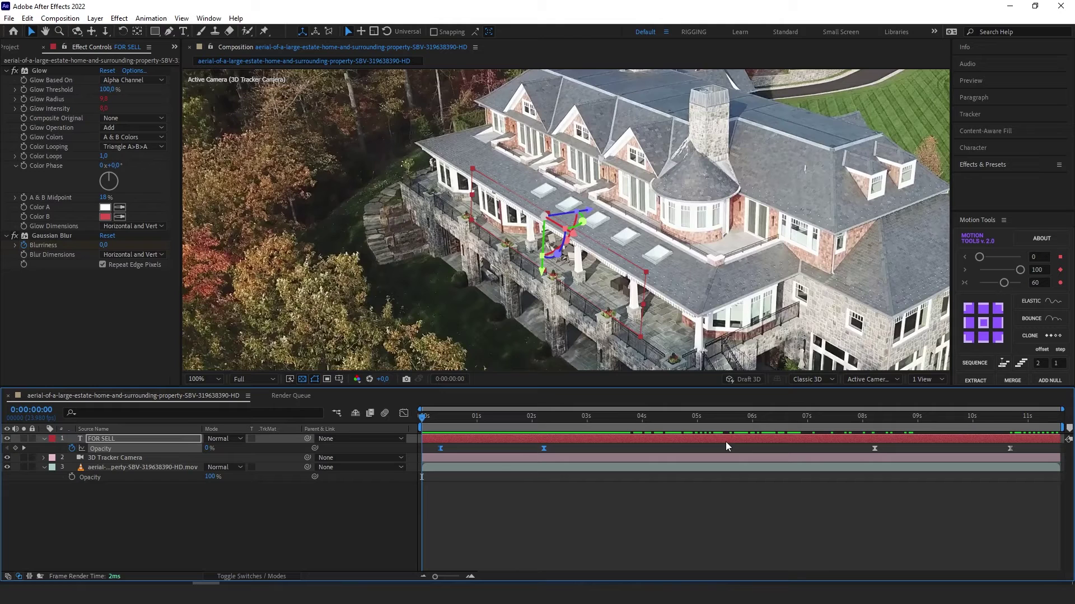
{"action": "key", "text": "r"}
{"action": "left_click", "coordinate": [434, 444]}
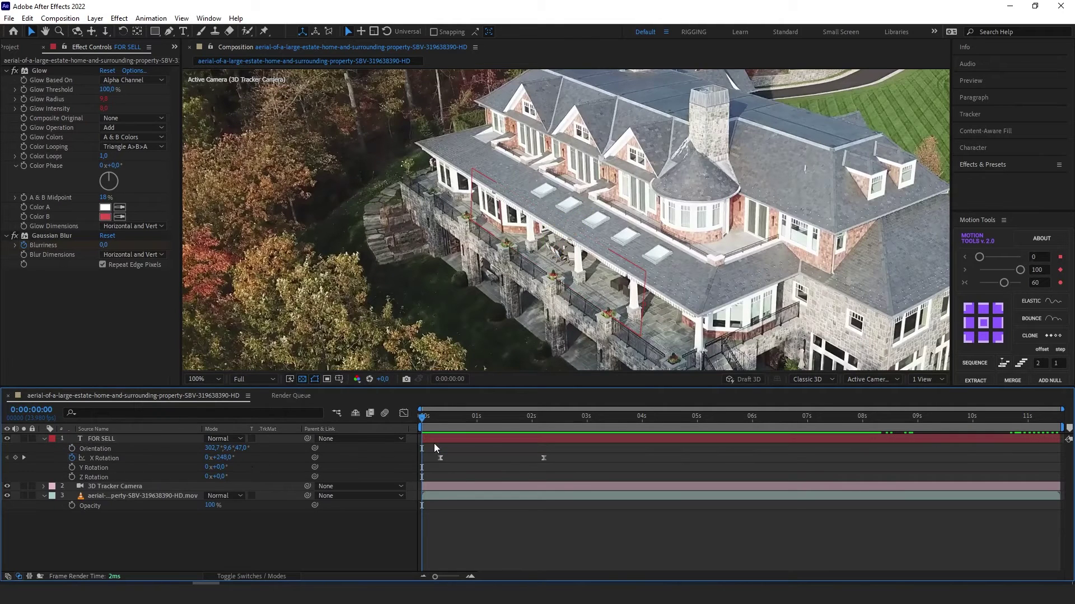
{"action": "left_click_drag", "start_coordinate": [555, 460], "coordinate": [432, 454]}
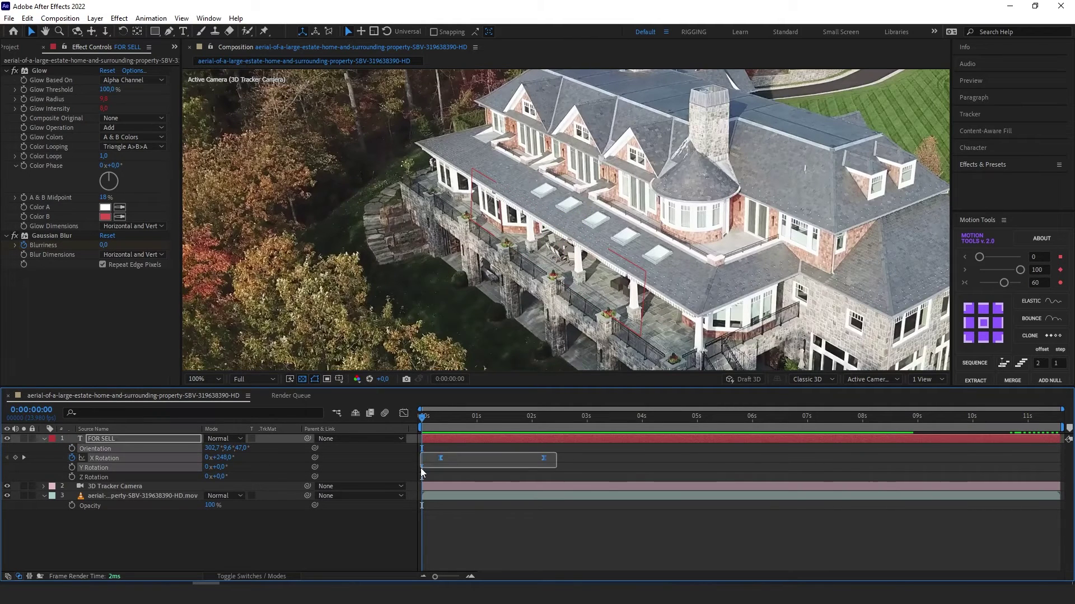
{"action": "left_click", "coordinate": [1027, 302]}
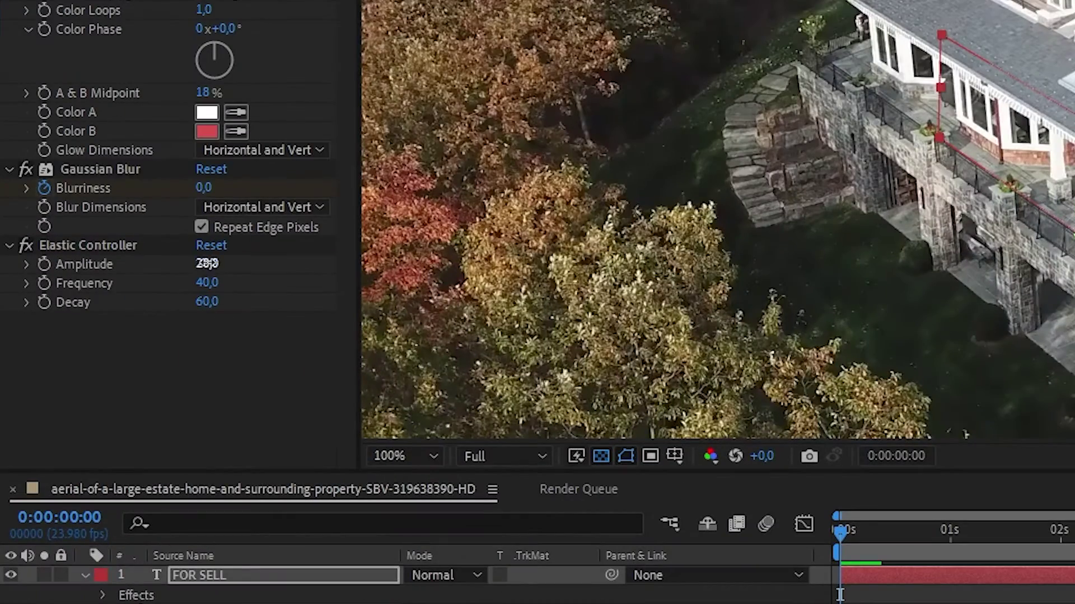
Set the elastic Amplitude to 125 and Decay to 10
{"action": "left_click", "coordinate": [106, 283]}
{"action": "type", "text": "125"}
{"action": "key", "text": "Return"}
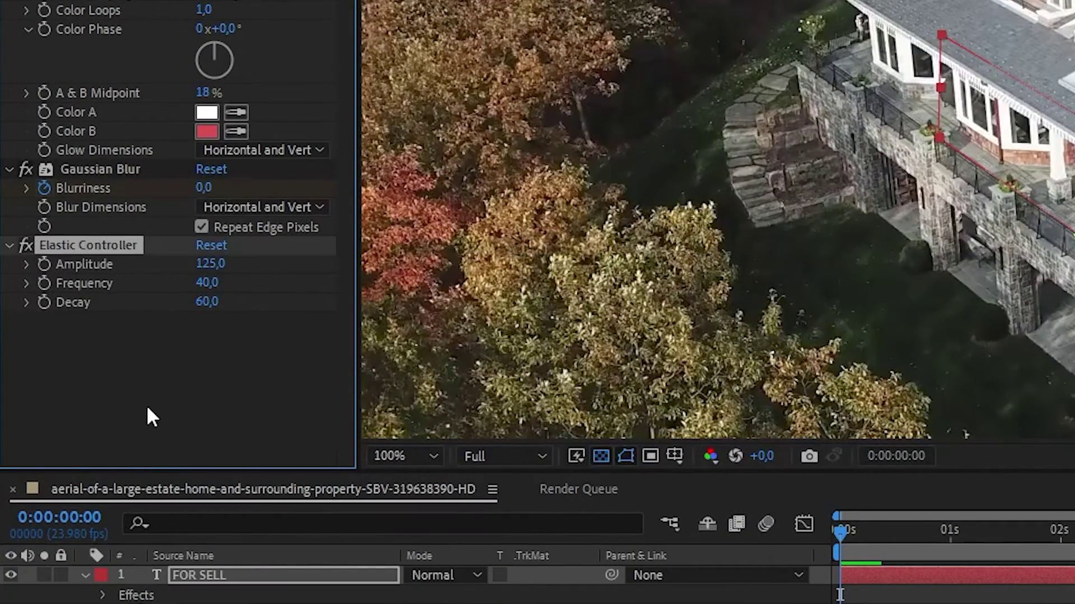
{"action": "left_click", "coordinate": [208, 302]}
{"action": "type", "text": "10"}
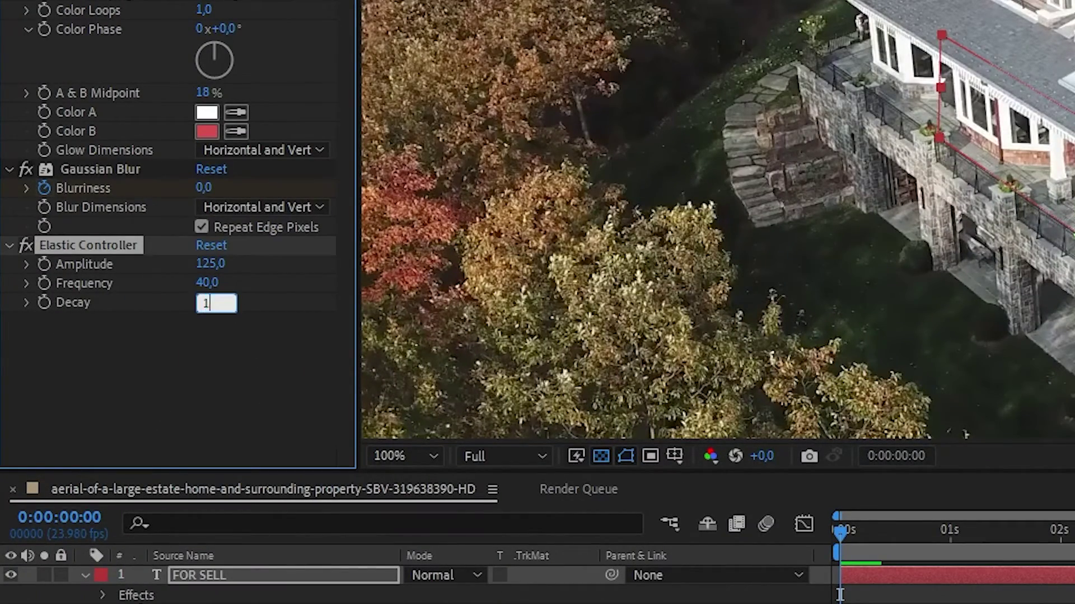
{"action": "key", "text": "Return"}
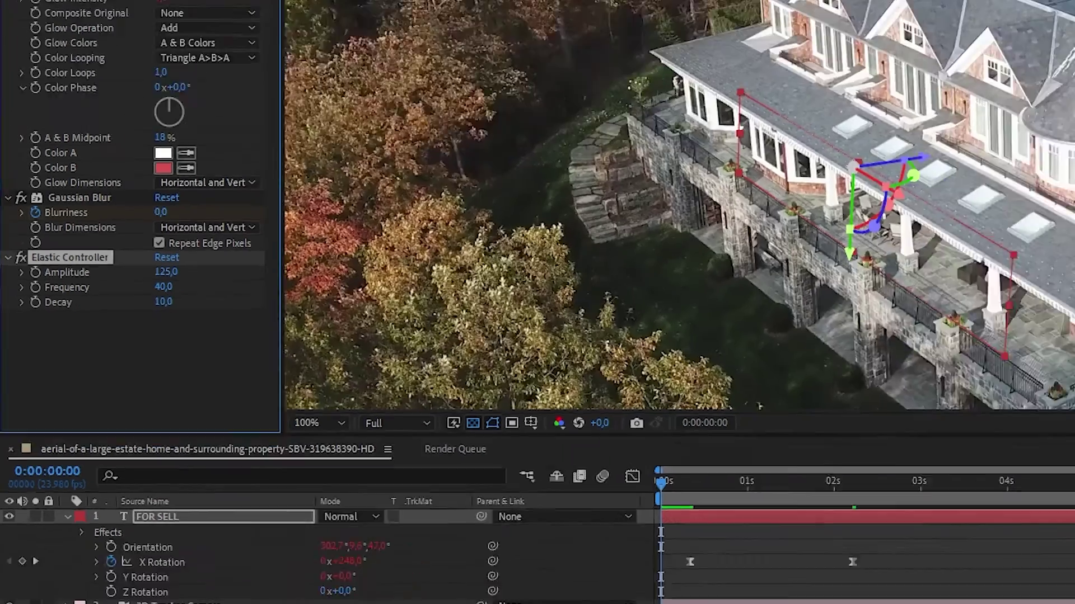
Play a preview of the FOR SELL text's elastic bounce animation
{"action": "key", "text": "space"}
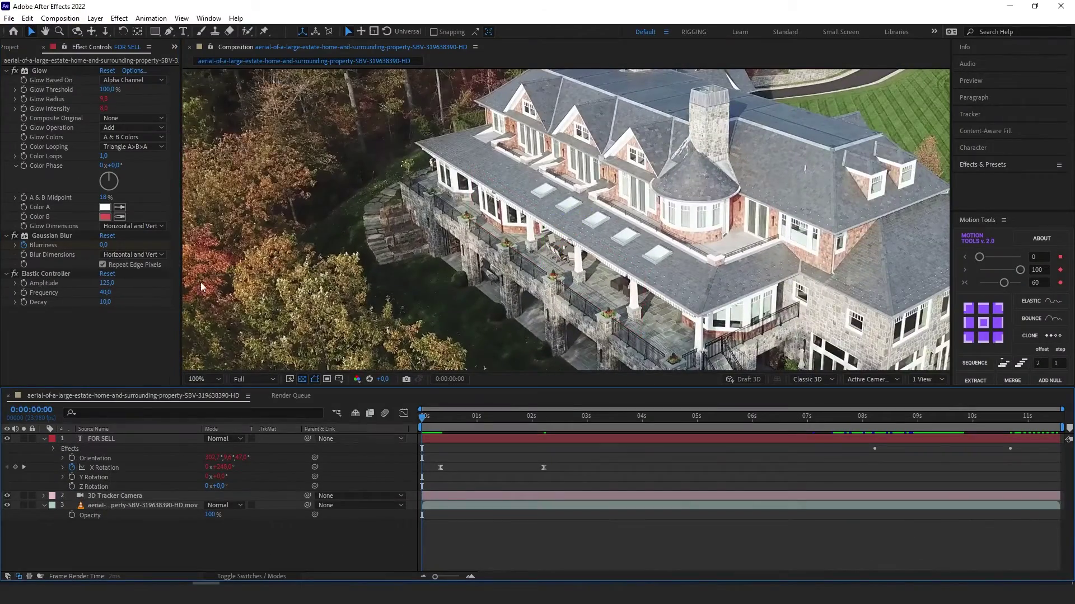